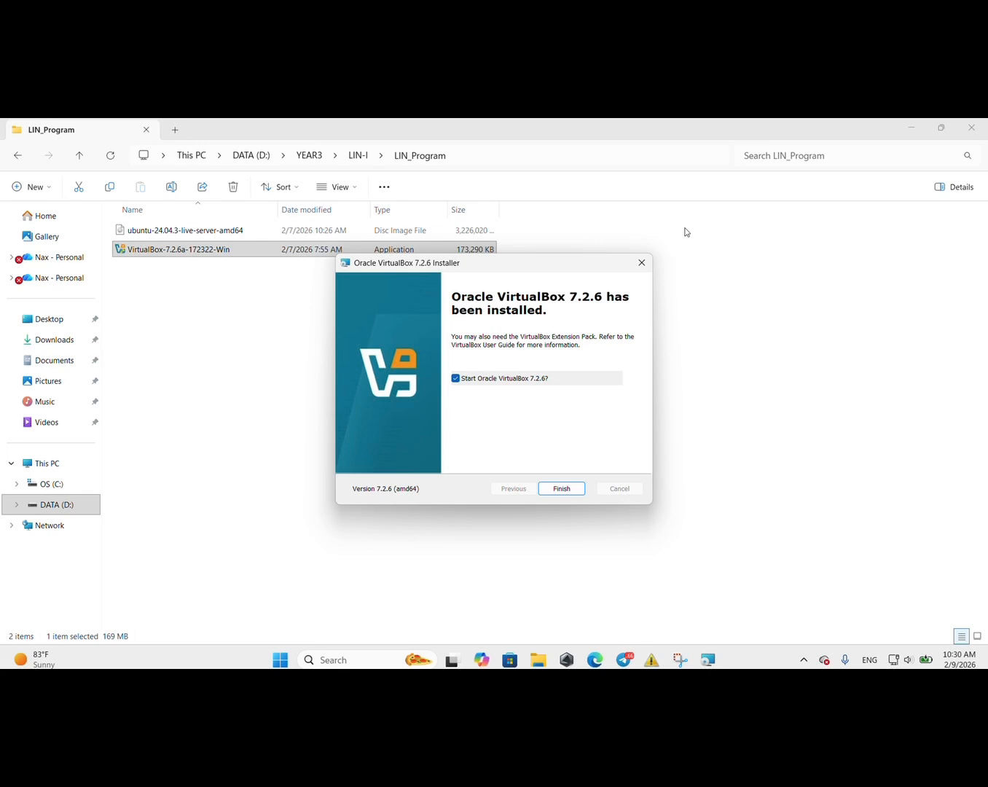
- Finish the VirtualBox 7.2.6 installation, leaving 'Start Oracle VirtualBox' checked
left_click(567, 495)
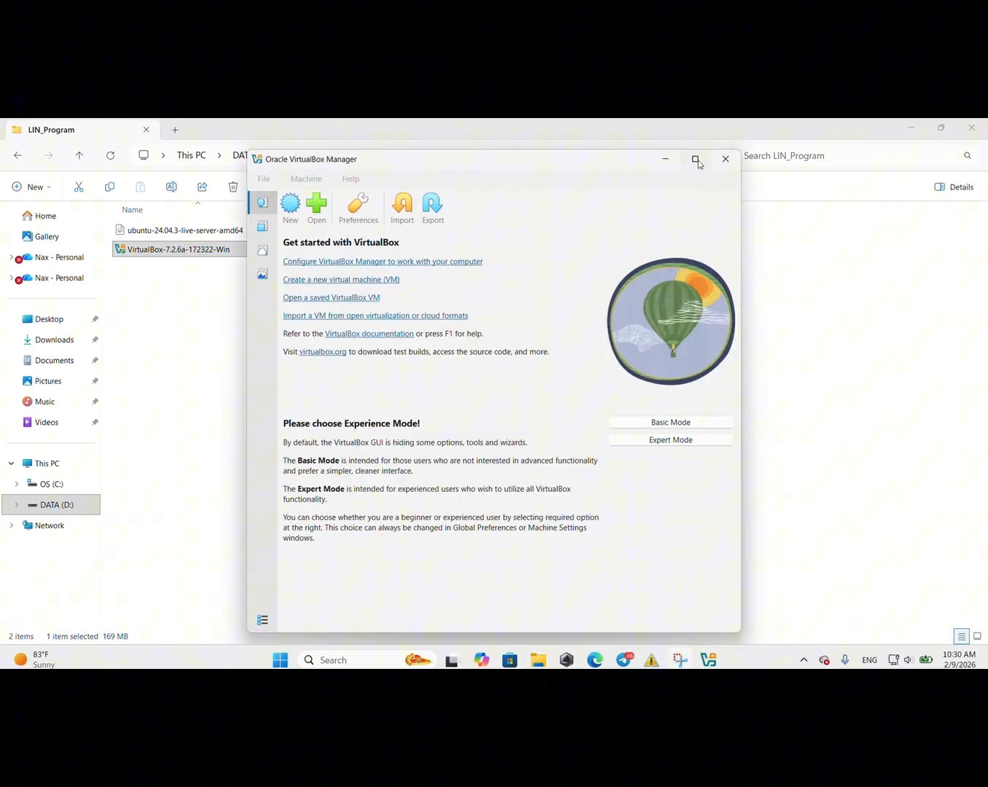
- Maximize the Manager and start a new VM named Ubuntu, detected as Linux Ubuntu (64-bit)
left_click(695, 159)
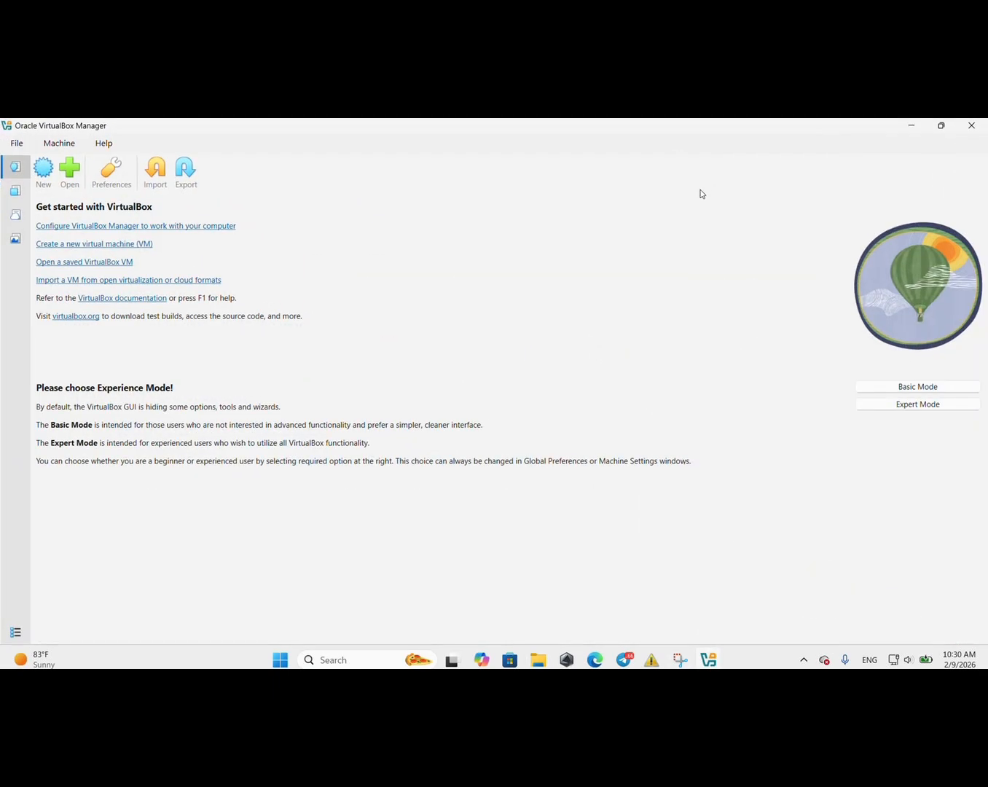
left_click(45, 170)
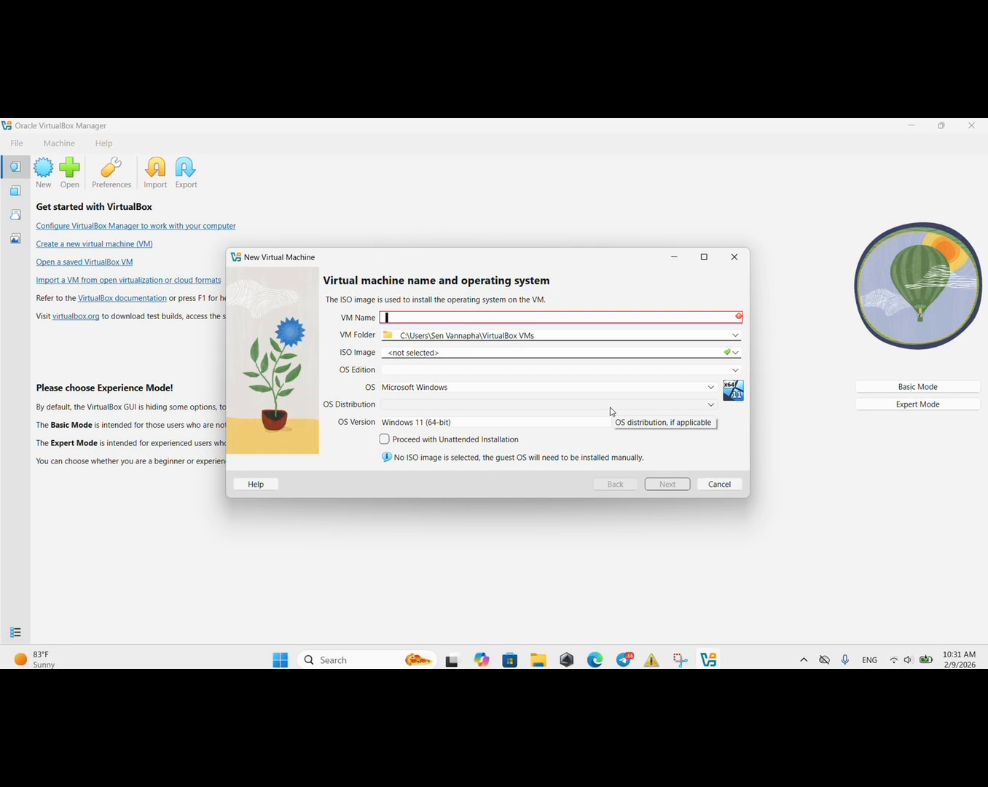
type("U")
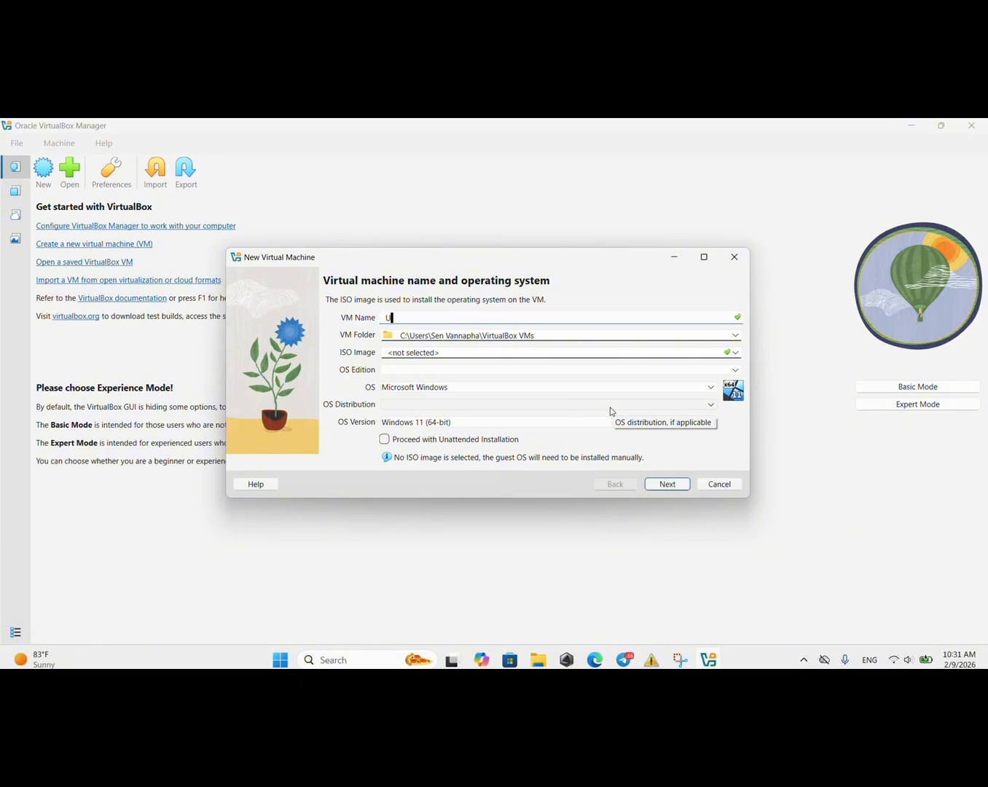
type("buntu")
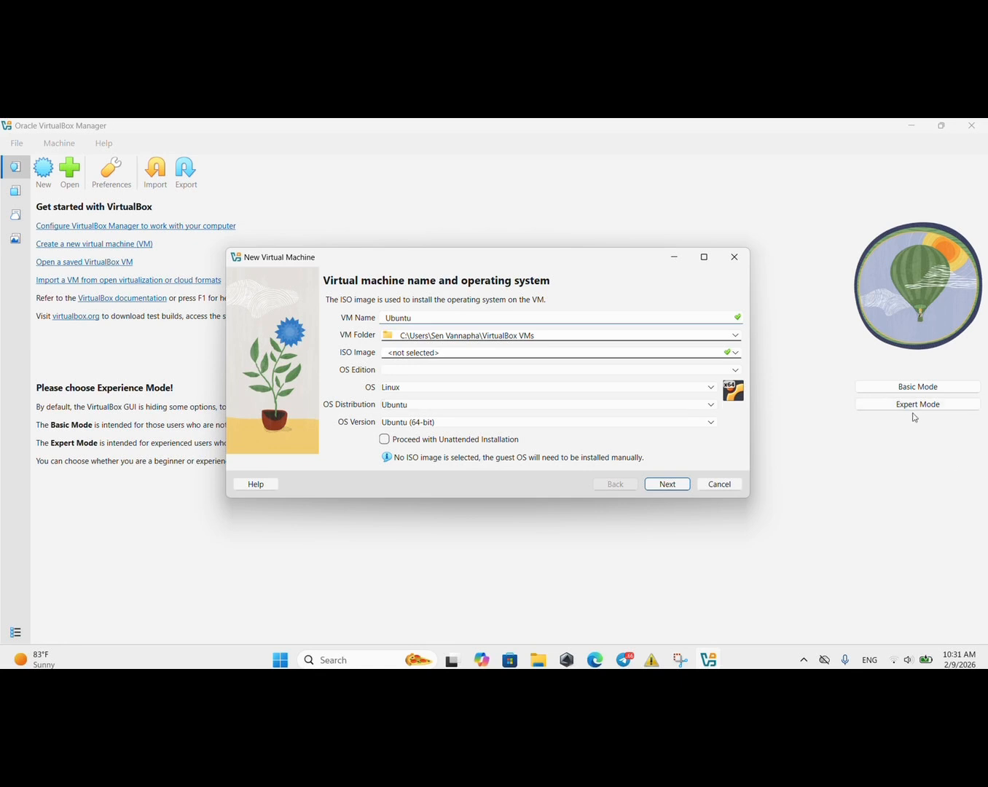
- Set the new VM's folder to D:\YEAR3\LIN-I
left_click(734, 335)
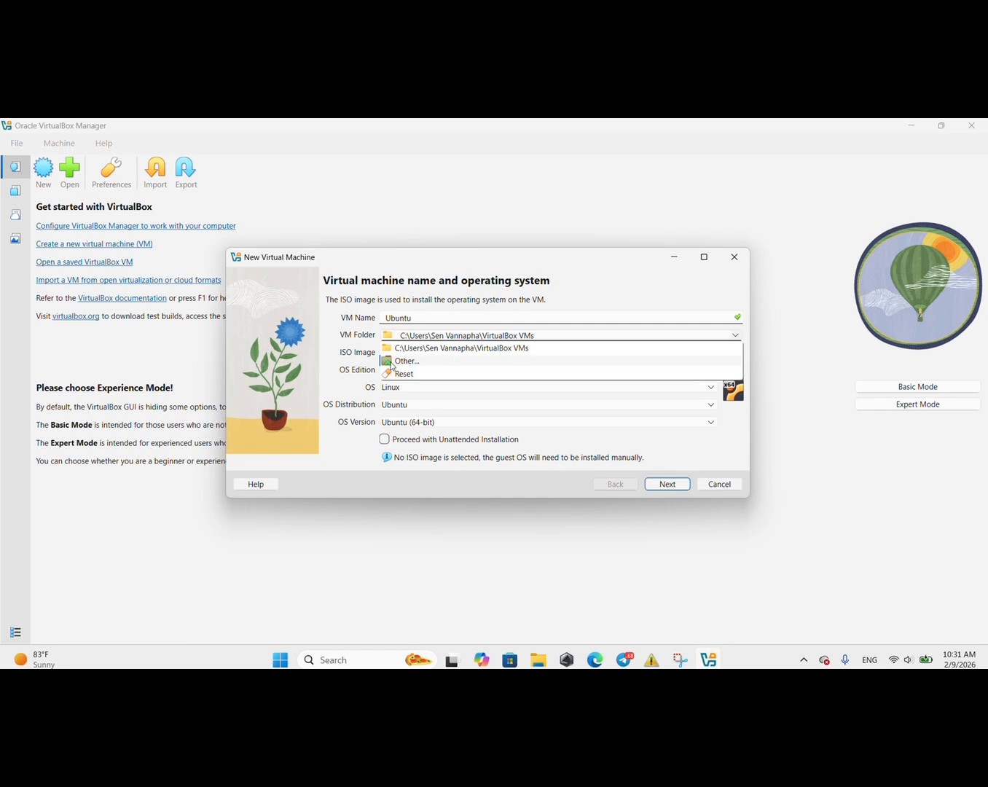
left_click(412, 361)
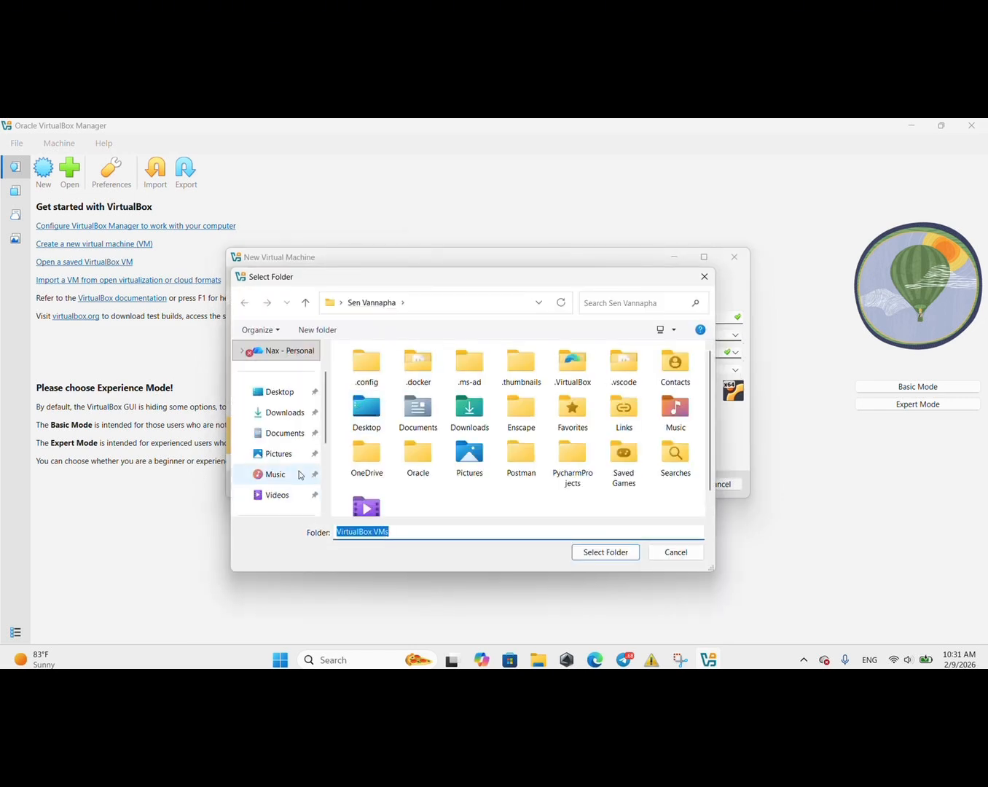
scroll(300, 472, "down", 3)
left_click(297, 452)
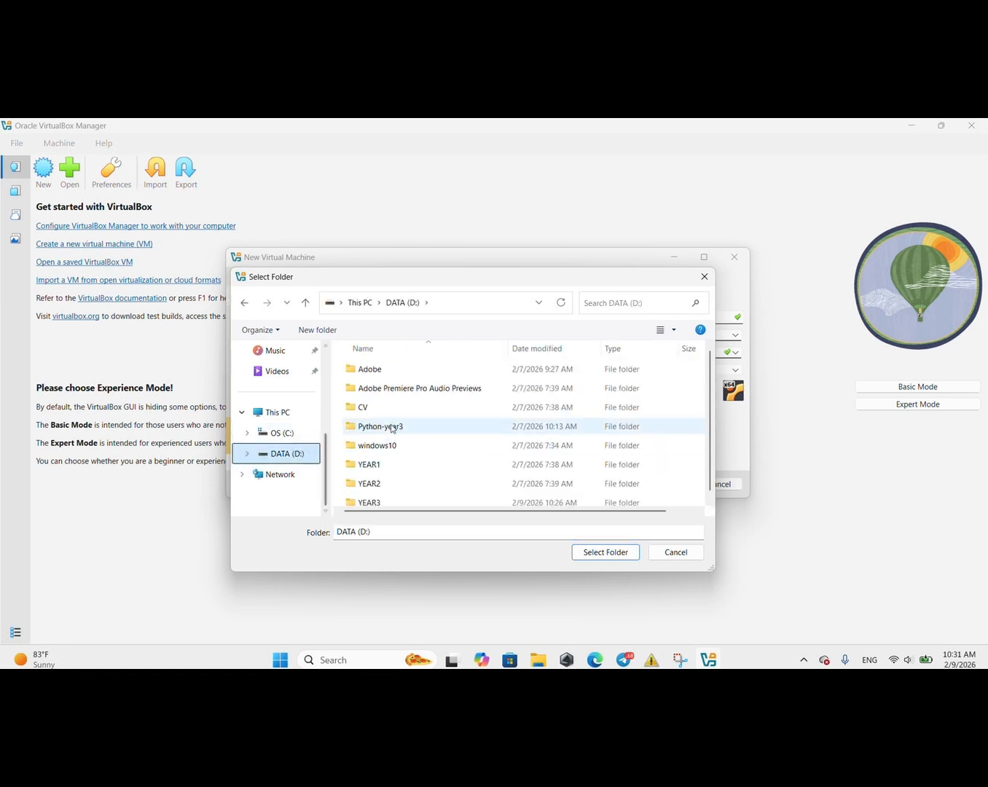
double_click(377, 496)
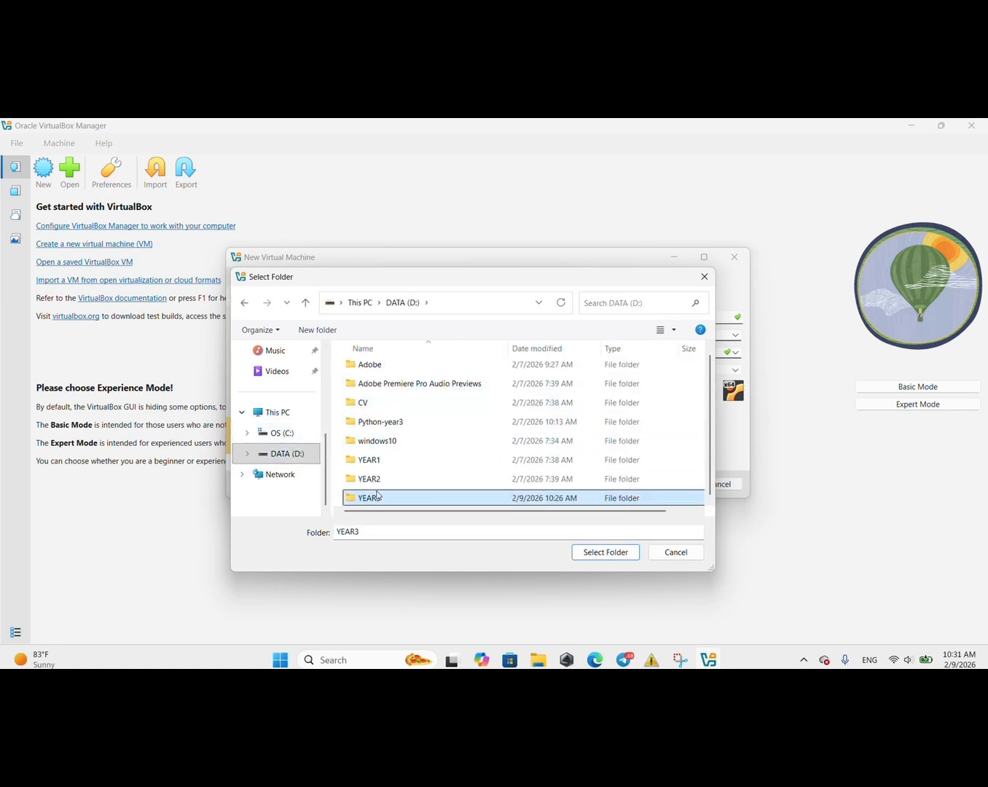
left_click(393, 413)
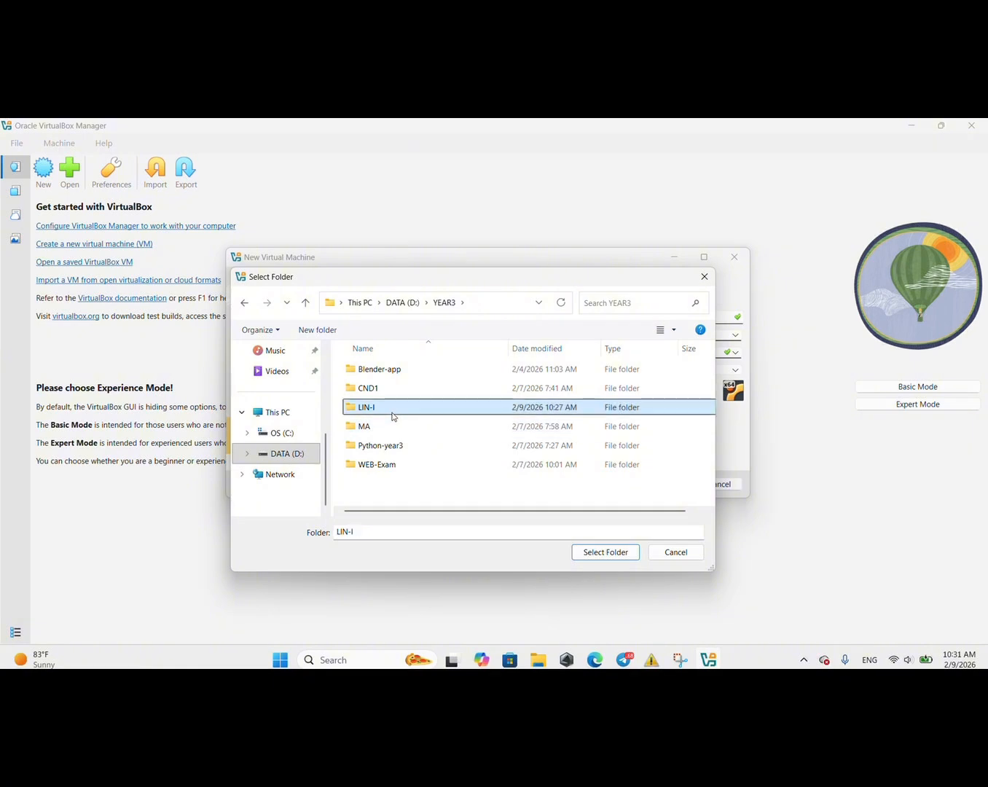
left_click(608, 553)
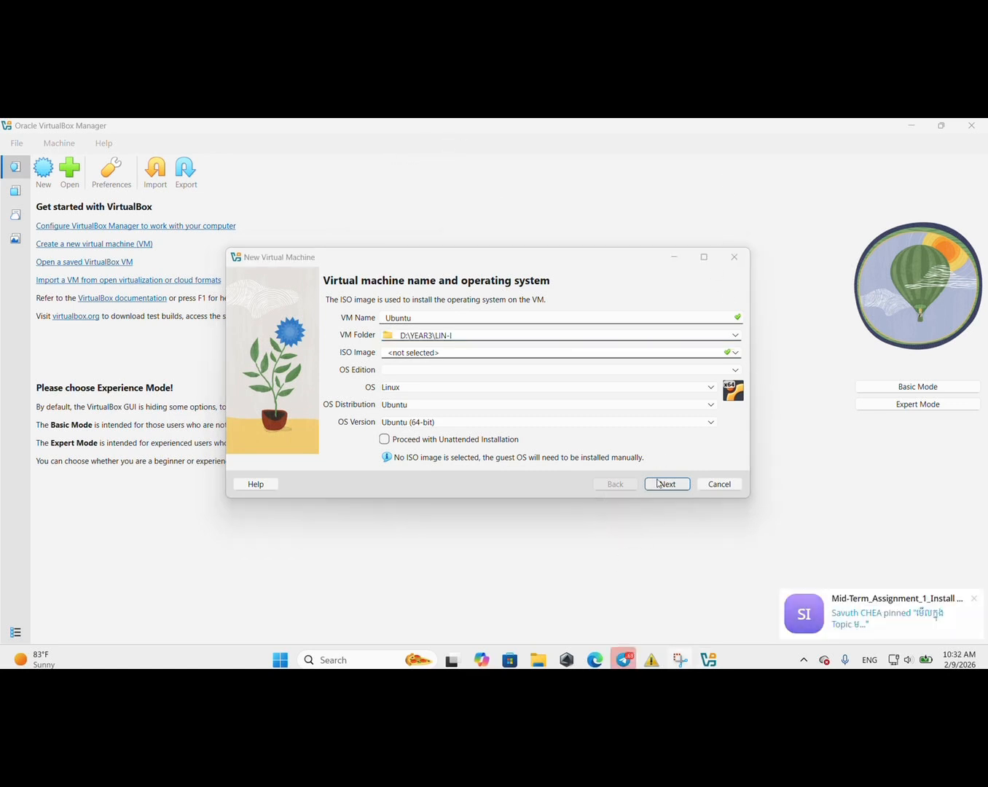
- Use ubuntu-24.04.3-live-server-amd64.iso from D:\YEAR3\LIN-I\LIN_Program and uncheck unattended installation
left_click(736, 356)
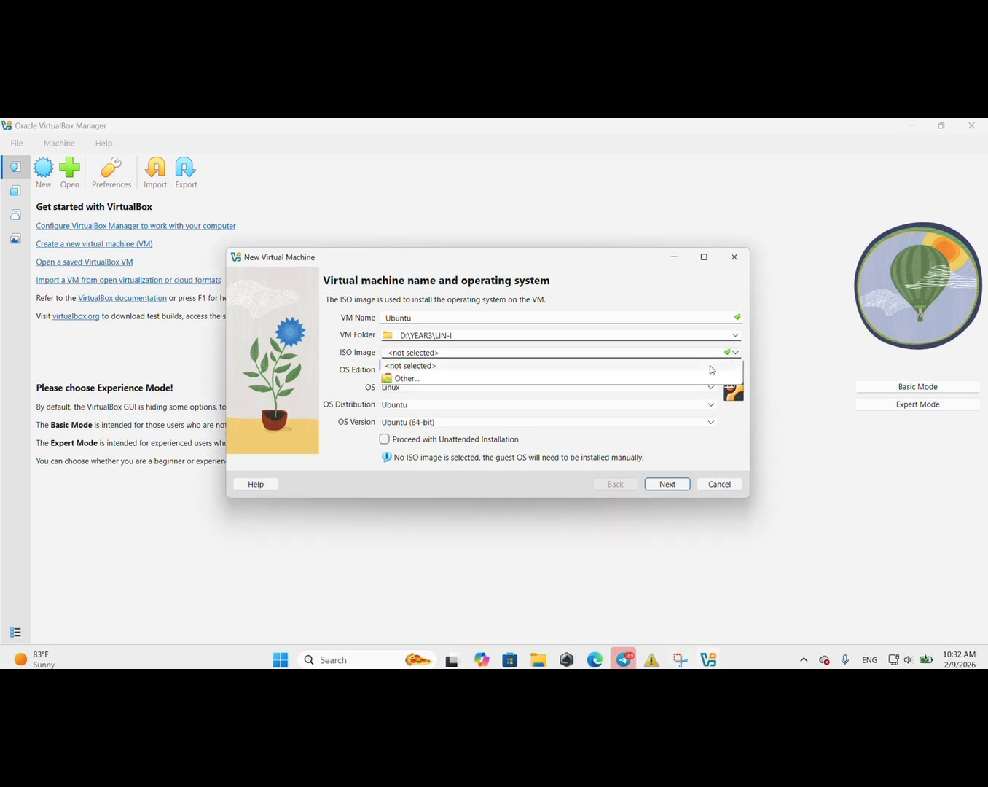
left_click(485, 379)
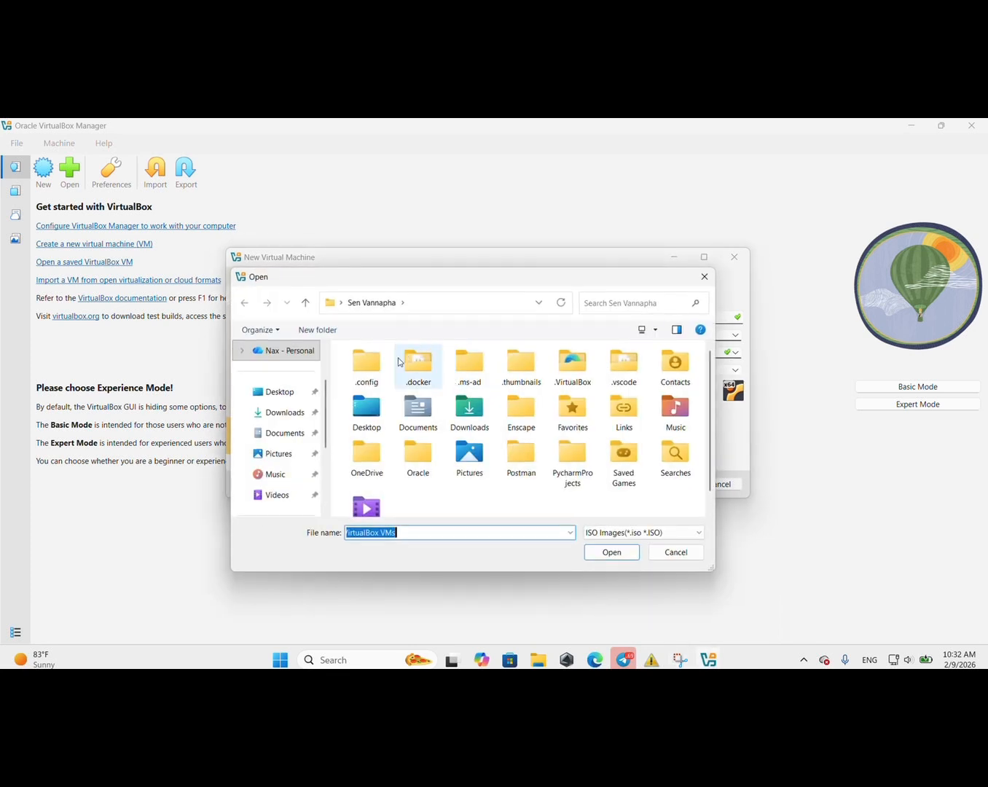
scroll(289, 440, "down", 3)
left_click(293, 453)
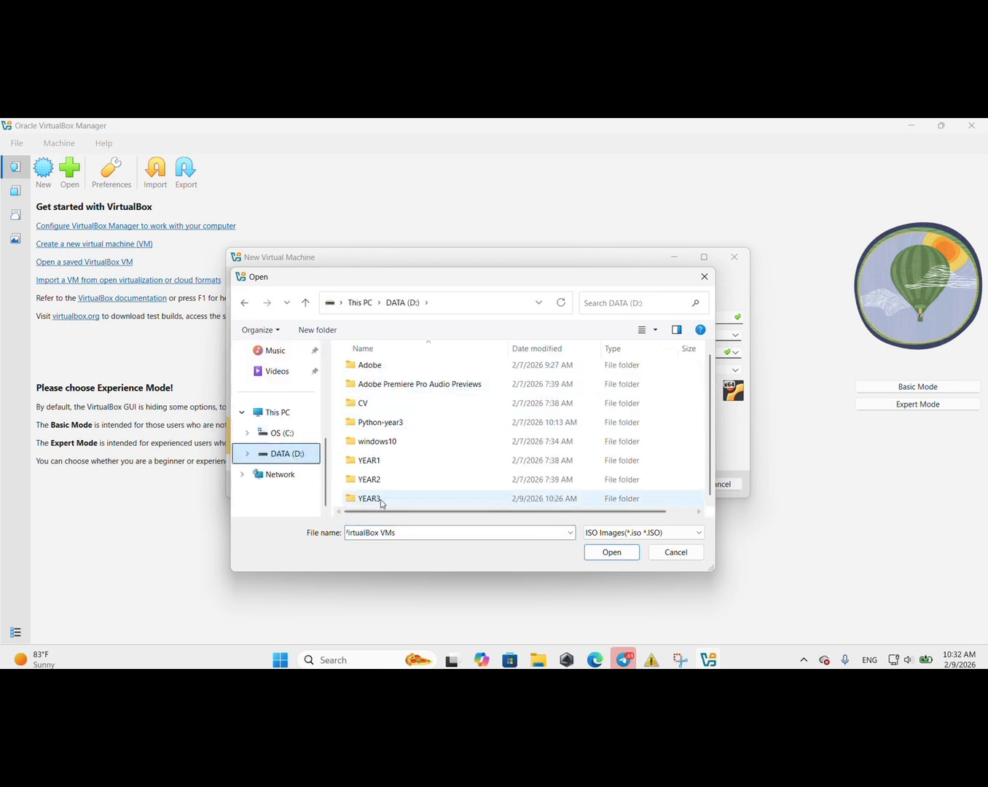
double_click(382, 501)
double_click(392, 405)
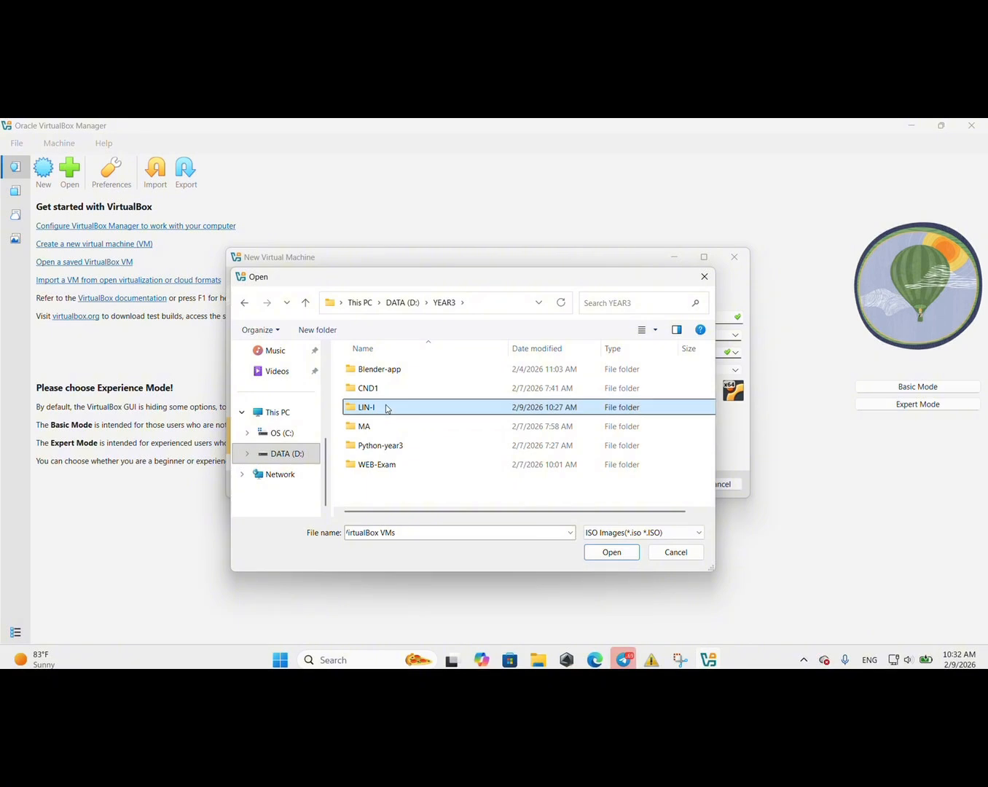
double_click(395, 370)
left_click(390, 372)
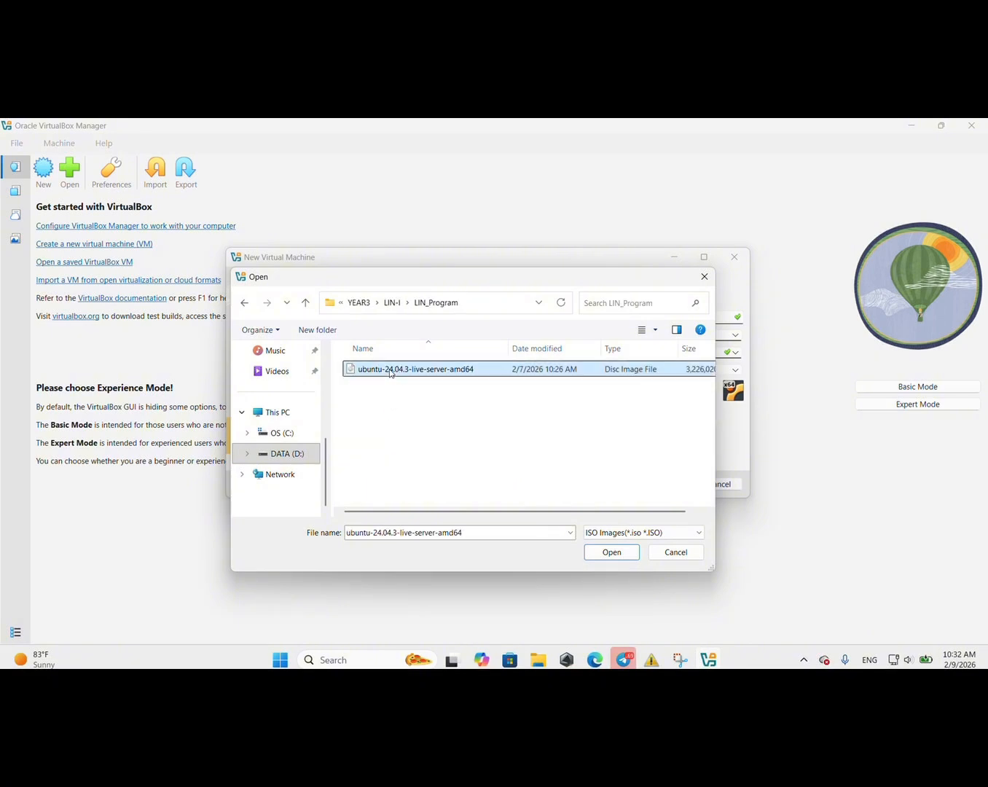
left_click(614, 553)
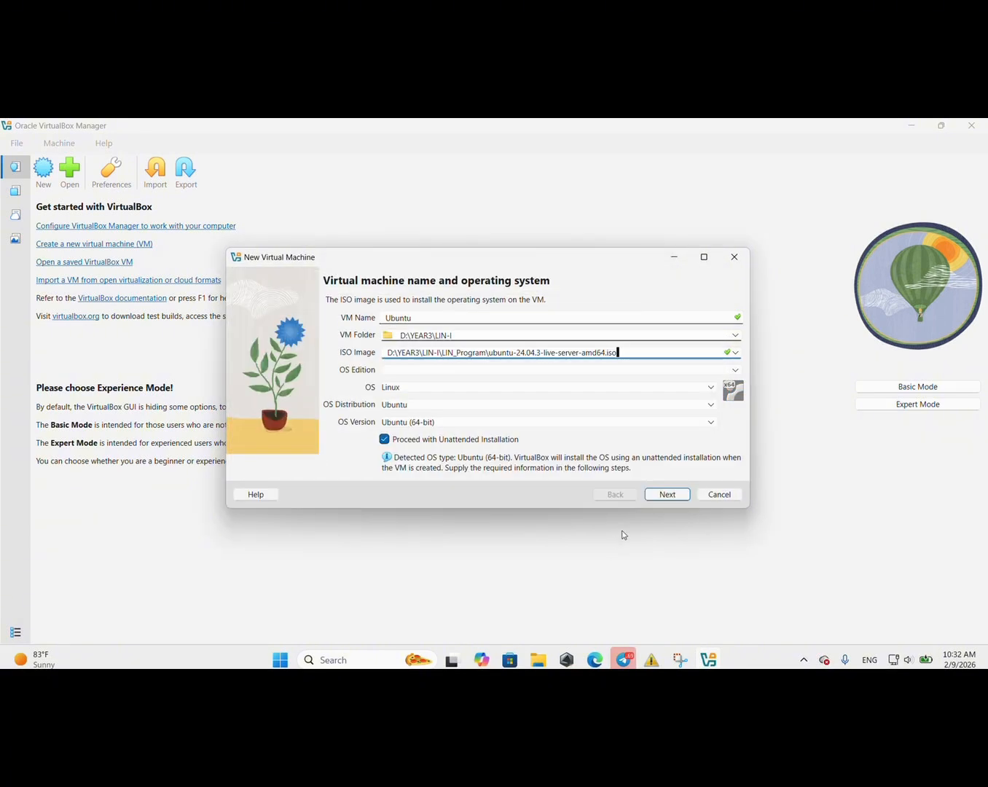
left_click(392, 440)
- Give the VM 4096 MB base memory, 2 CPUs and EFI, then reach the Summary page
left_click(664, 494)
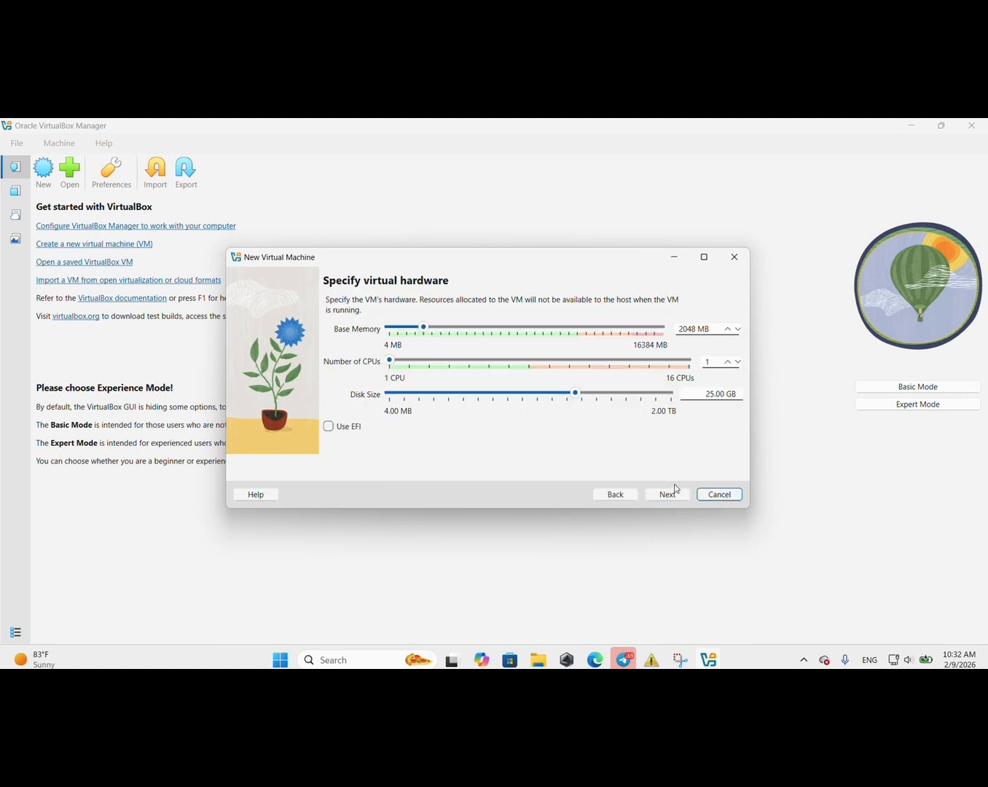
left_click_drag(719, 329, 670, 337)
key("BackSpace")
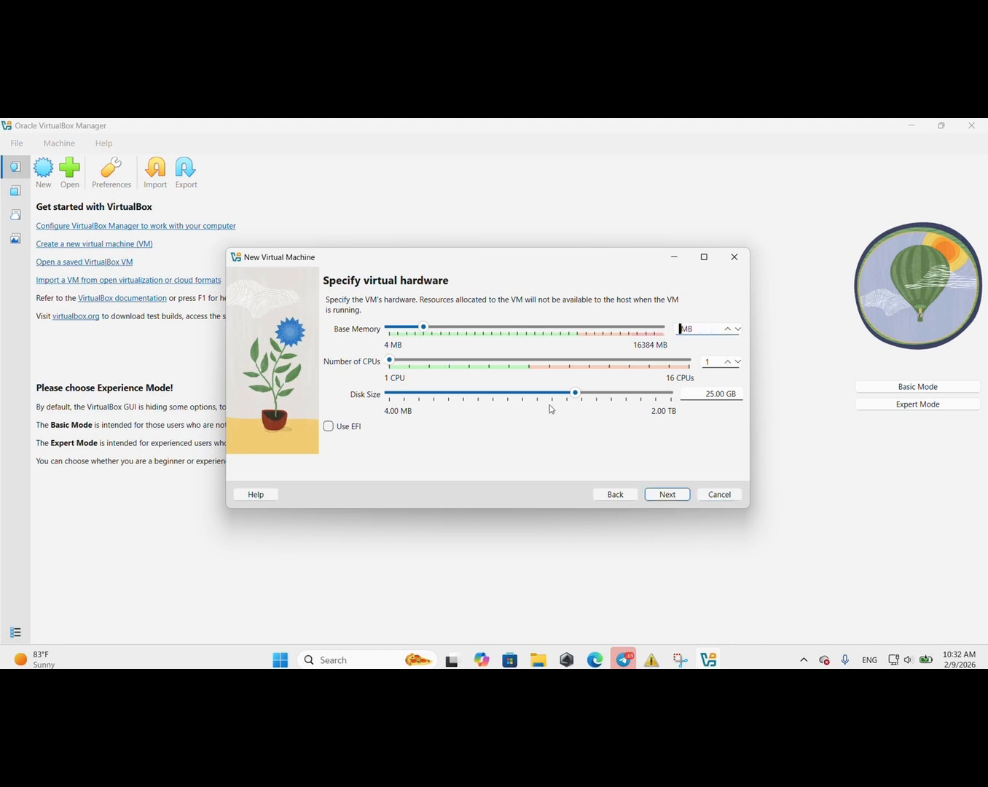
type("4096")
left_click(722, 362)
type("2")
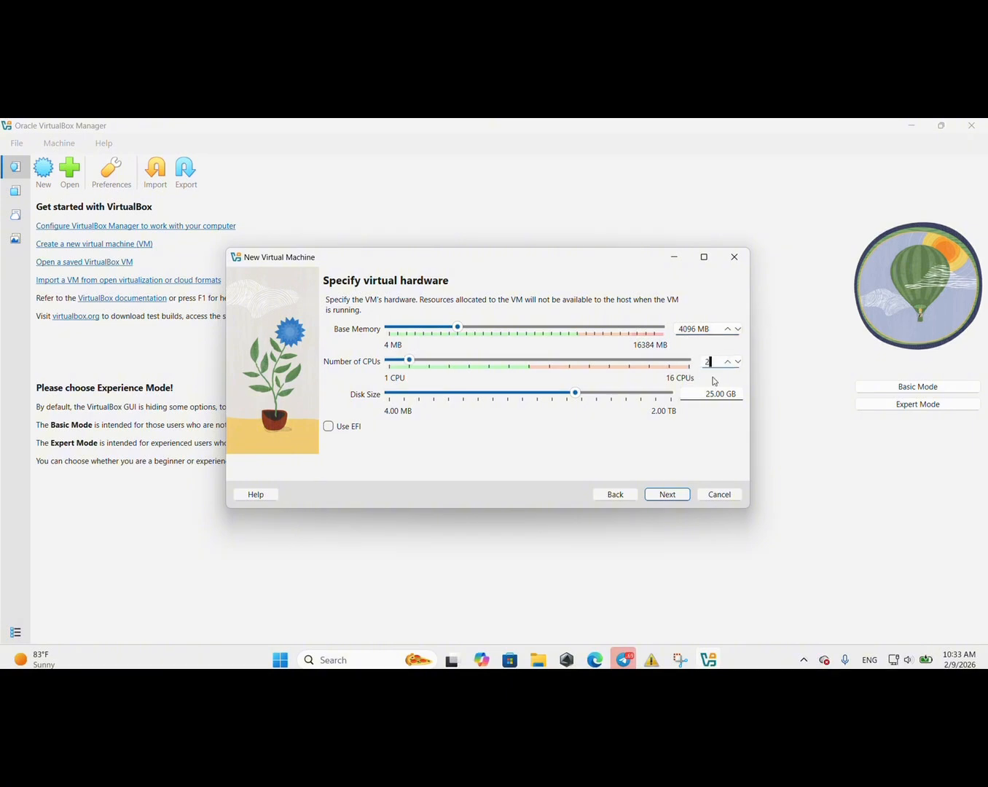
left_click(328, 427)
left_click(667, 494)
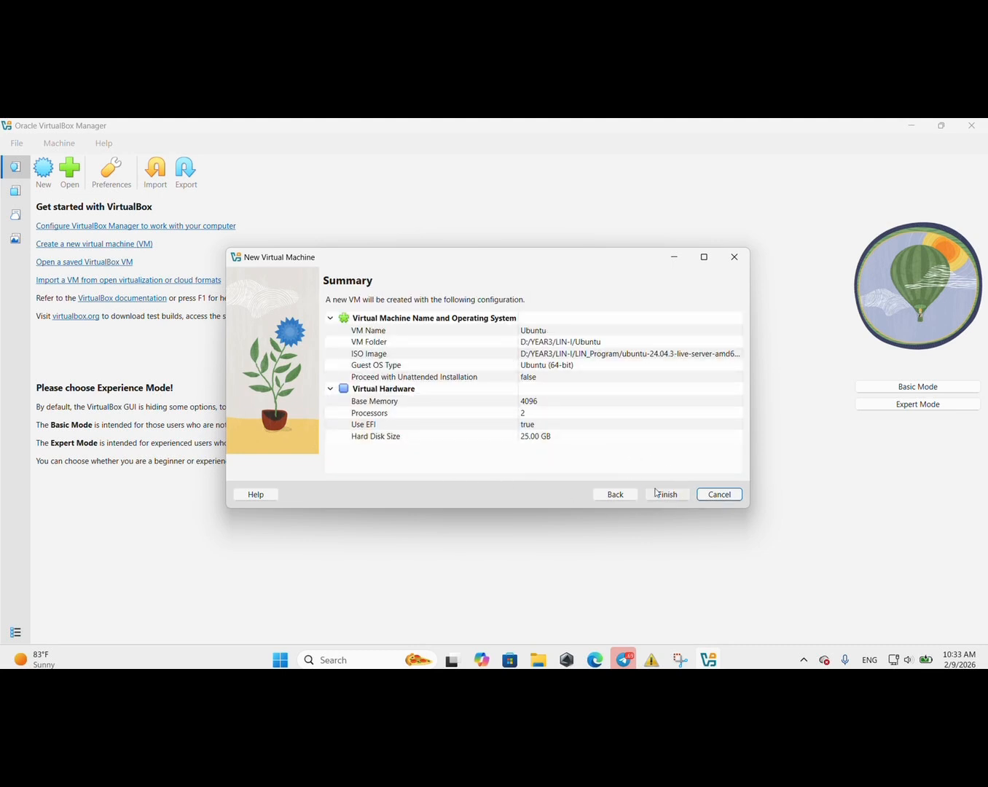
- Create the Ubuntu VM and start it
left_click(676, 494)
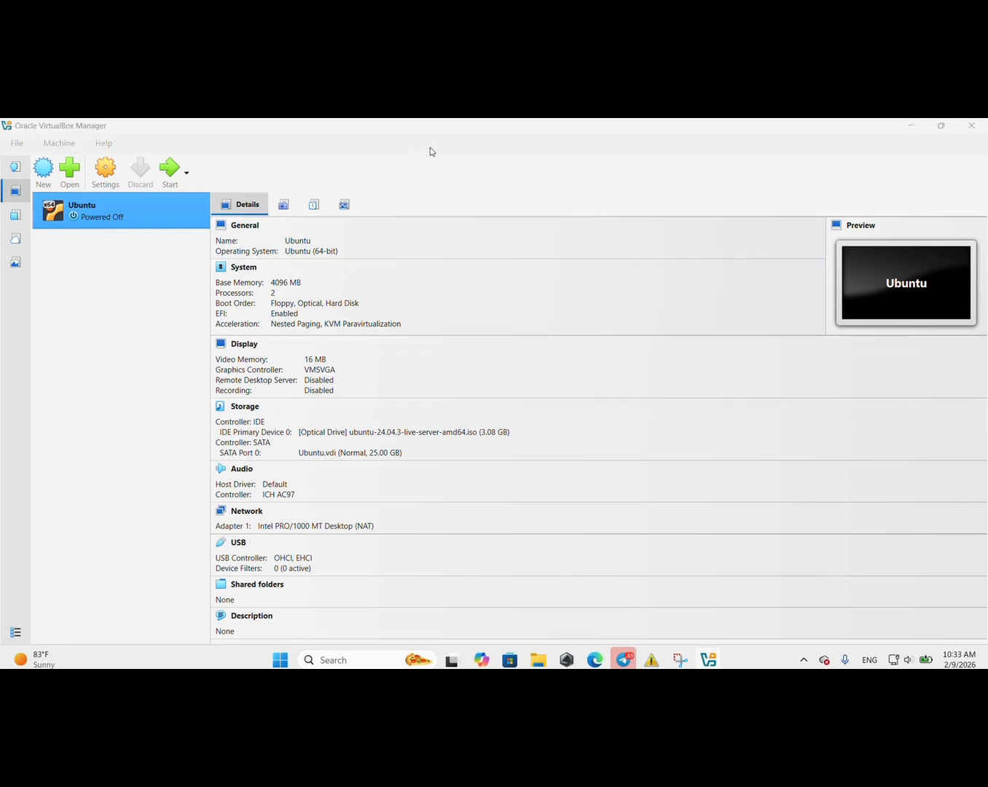
left_click(170, 171)
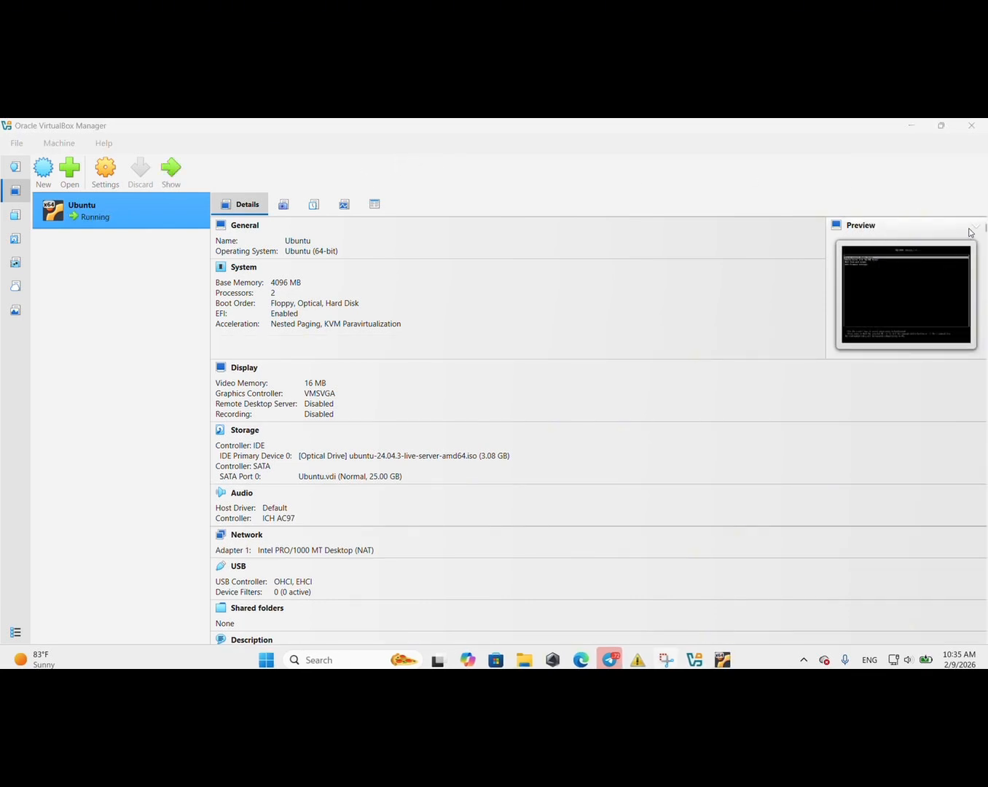
left_click(939, 307)
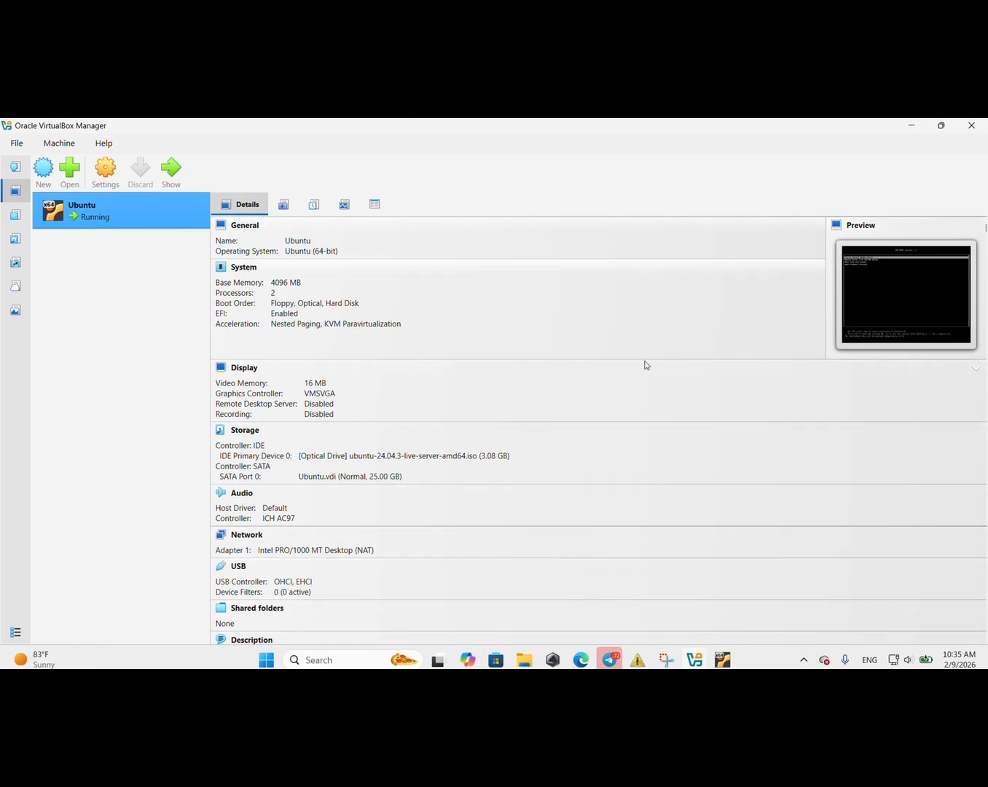
- Restore the Manager to full screen, collapse the preview and Show the running Ubuntu VM window
double_click(434, 128)
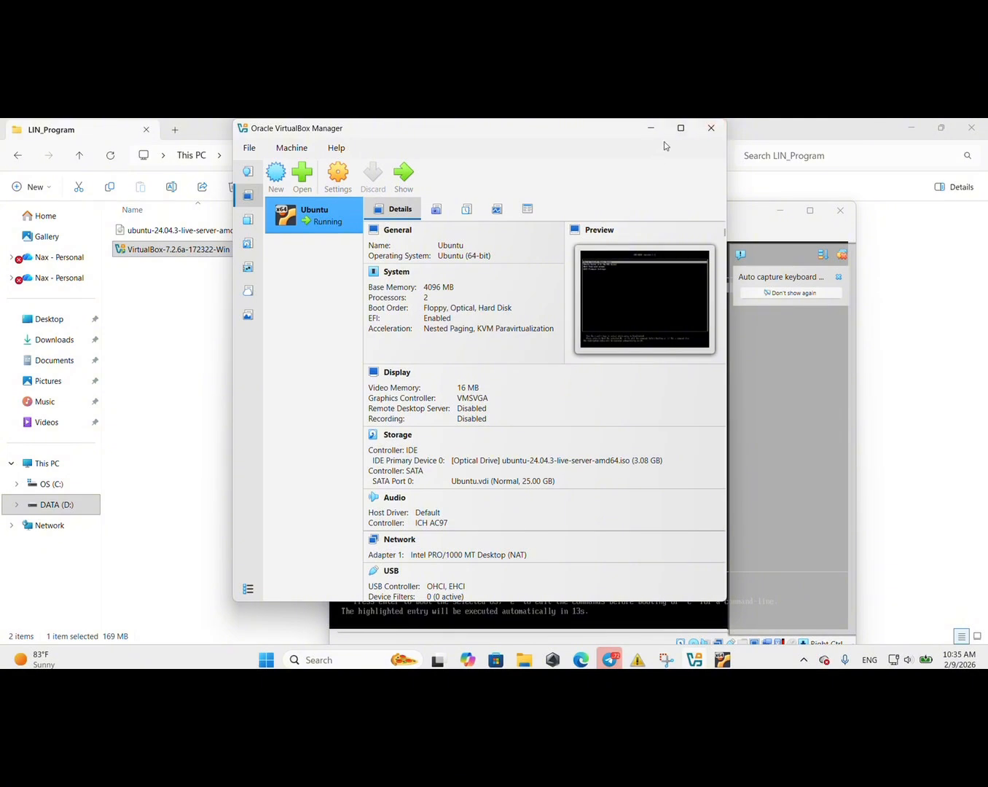
left_click(682, 124)
left_click(426, 148)
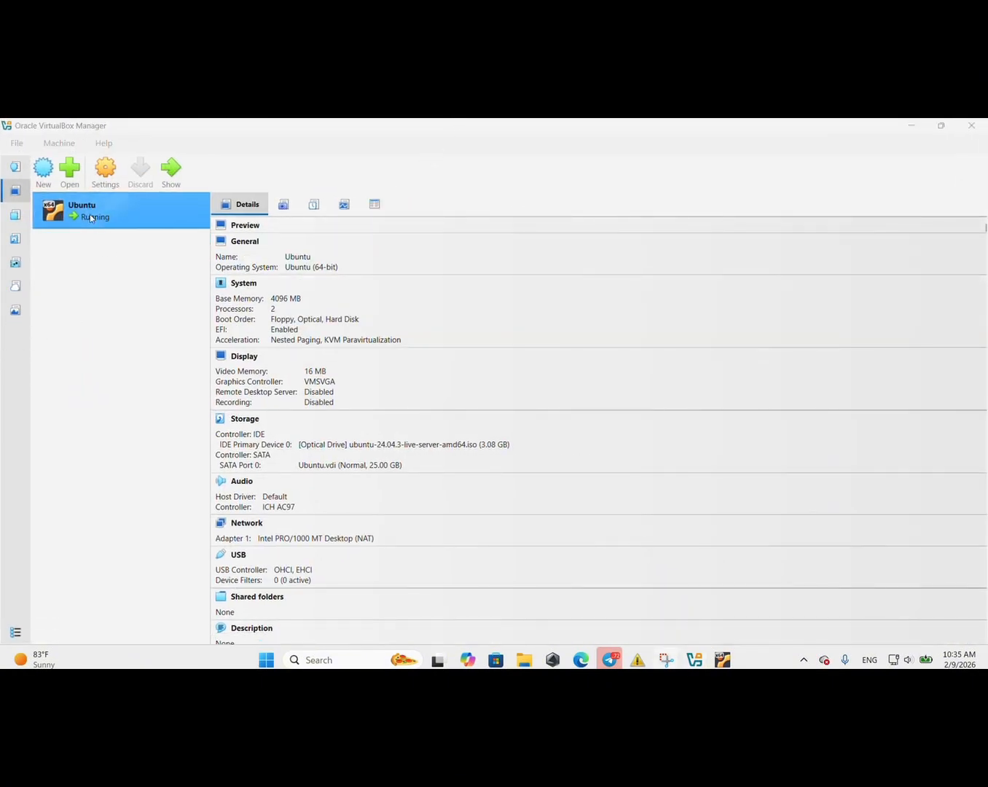
right_click(91, 217)
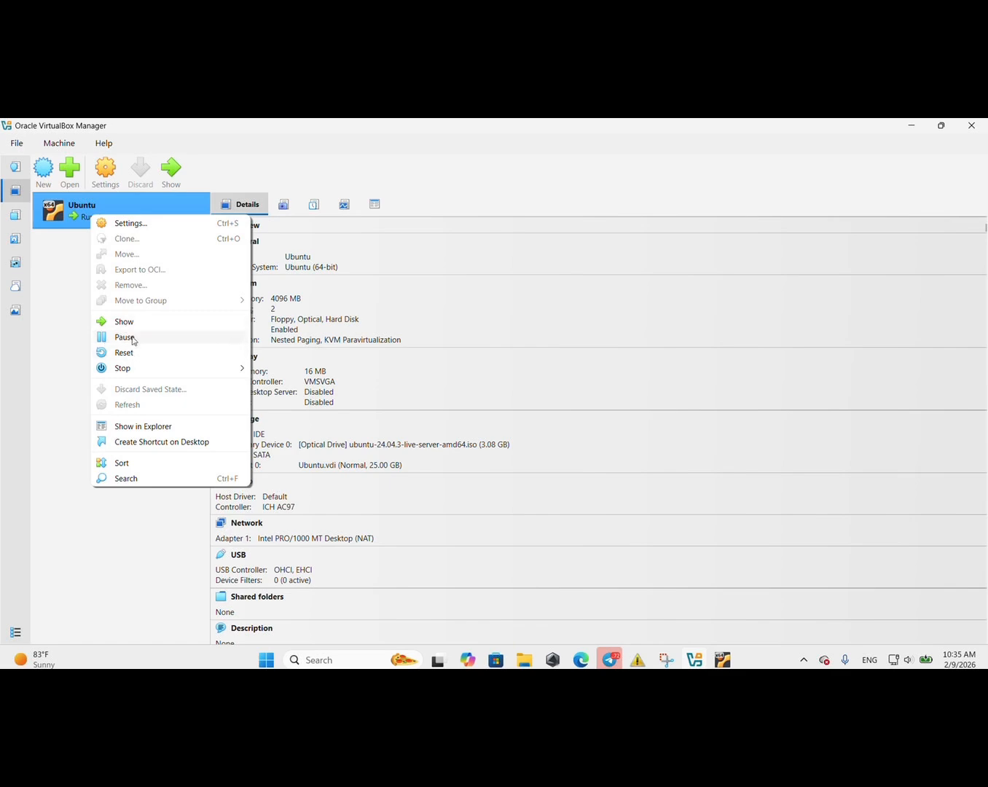
left_click(122, 325)
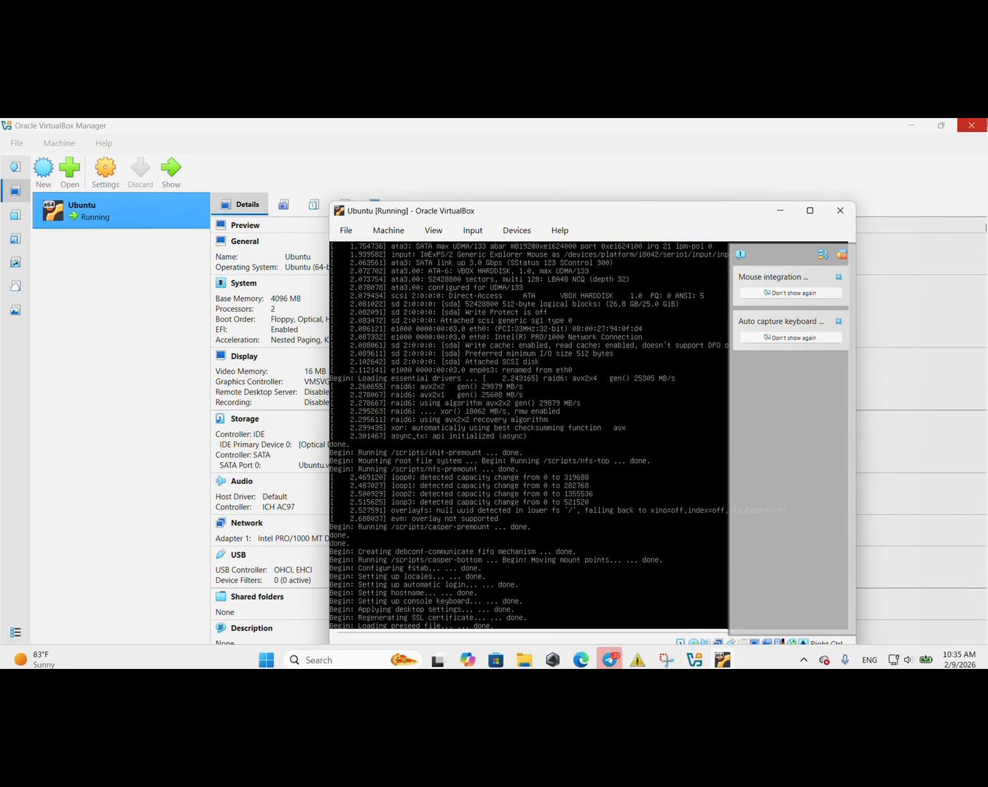
- Maximize the Ubuntu VM window while the installer boots to its language list
left_click(813, 212)
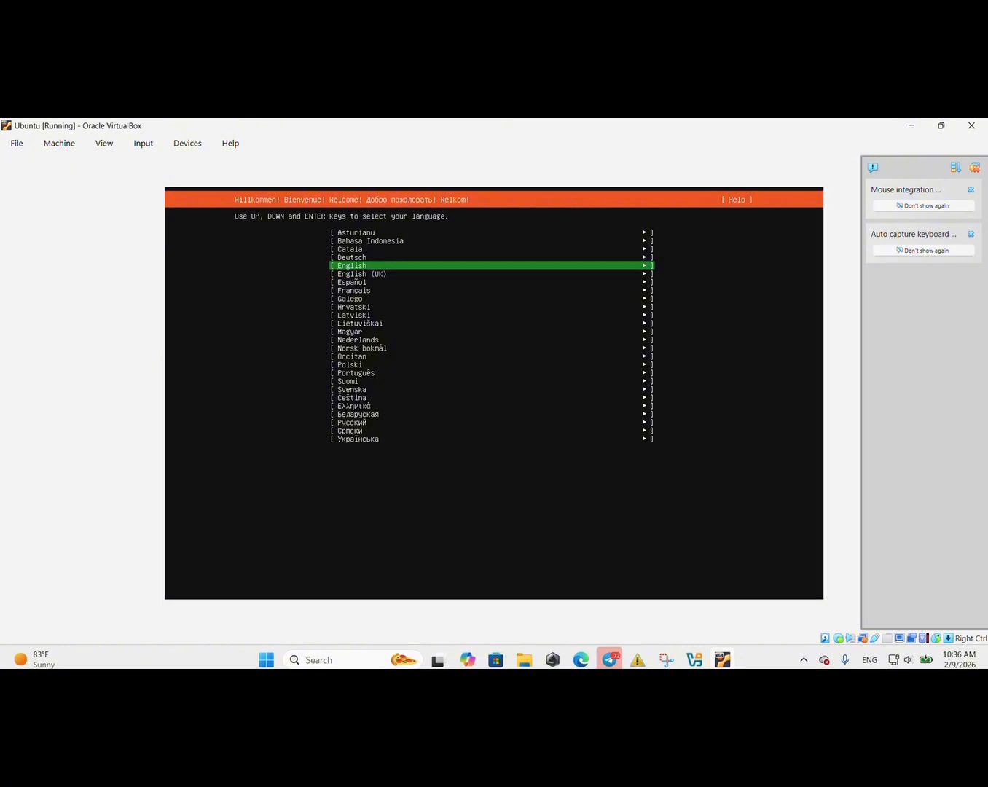
- Accept English, English (US) keyboard, default install type, network, no proxy and the tested mirror
key("Return")
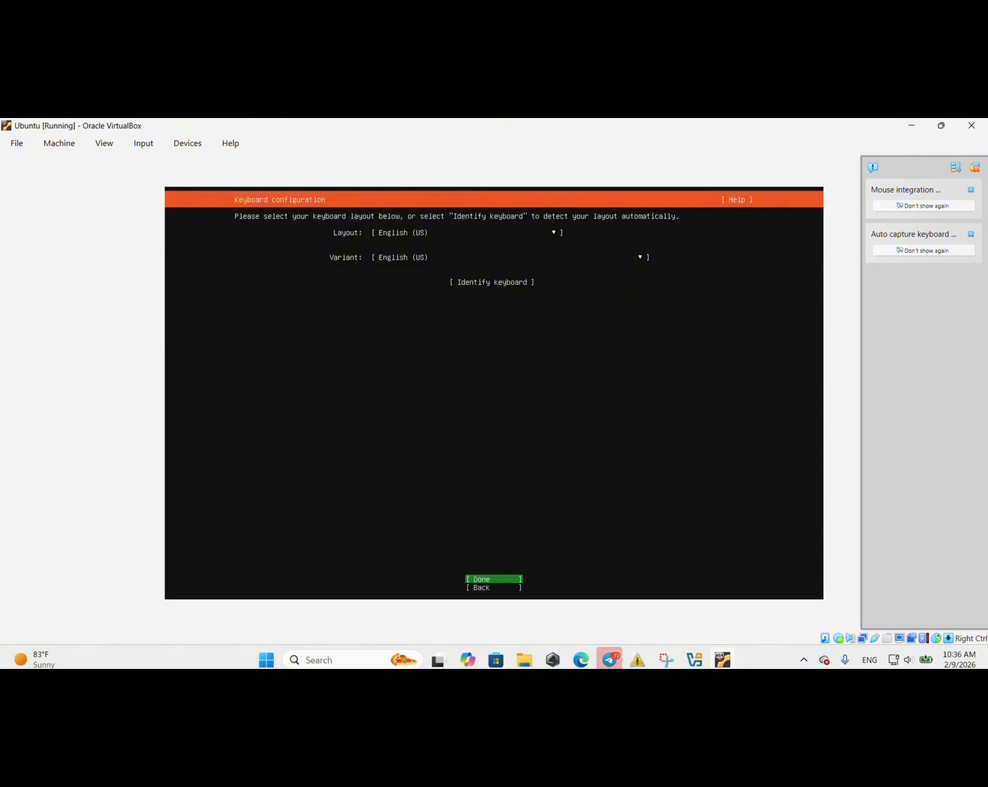
key("Return")
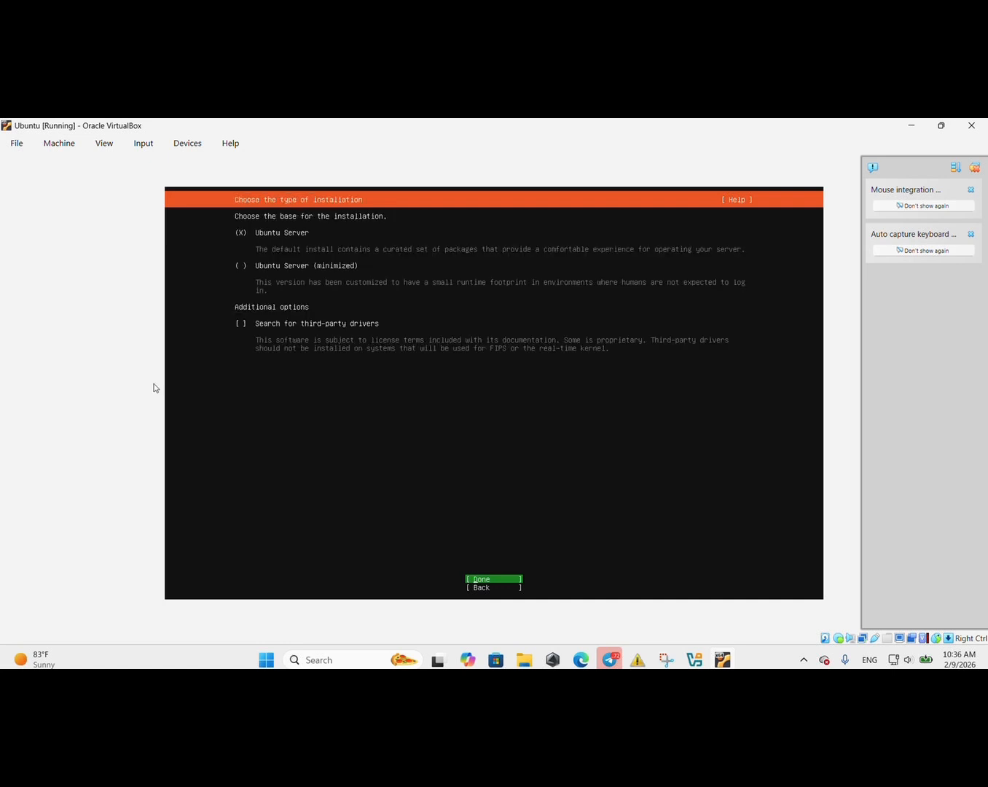
key("Return")
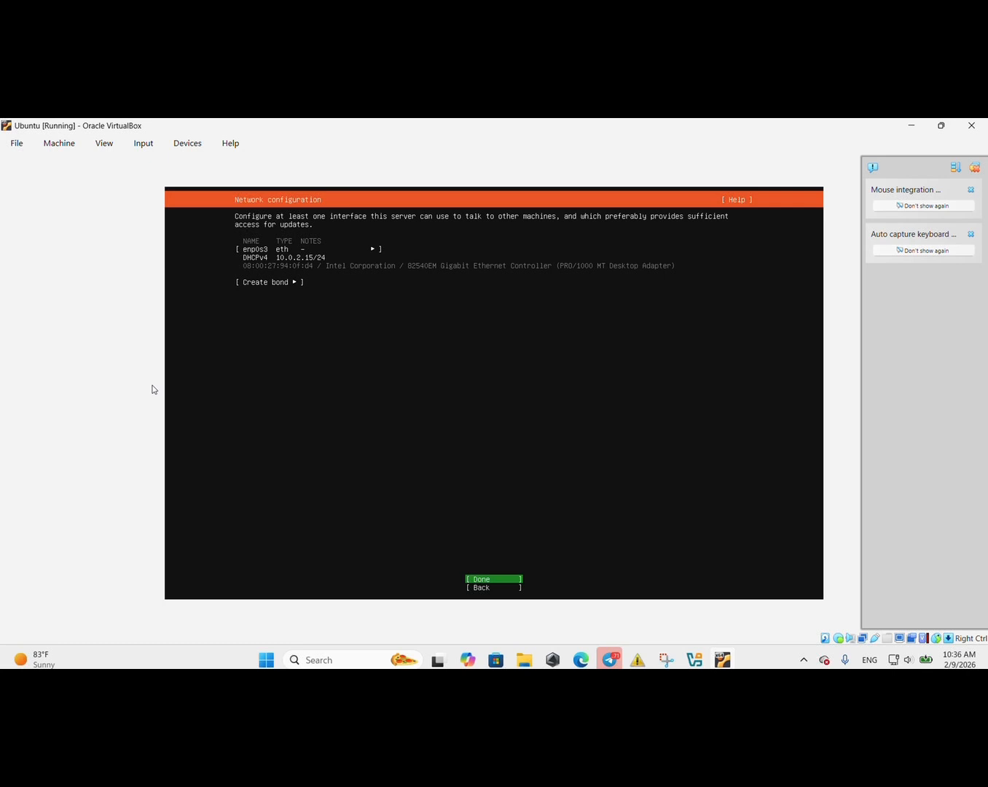
key("Return")
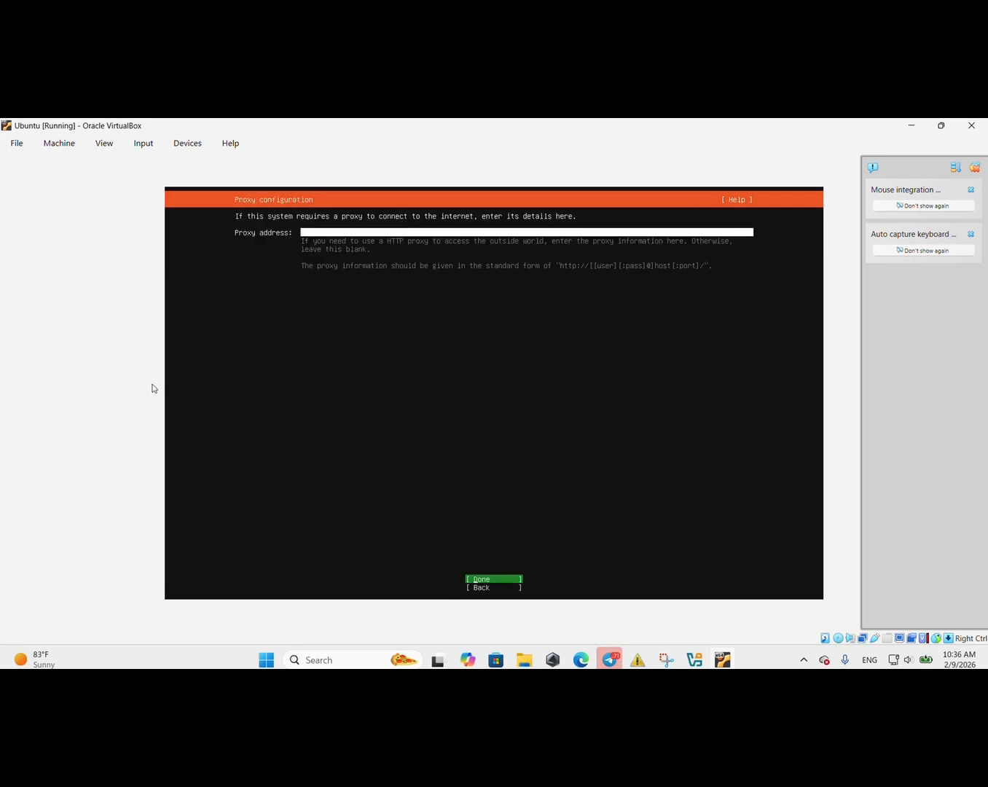
key("Return")
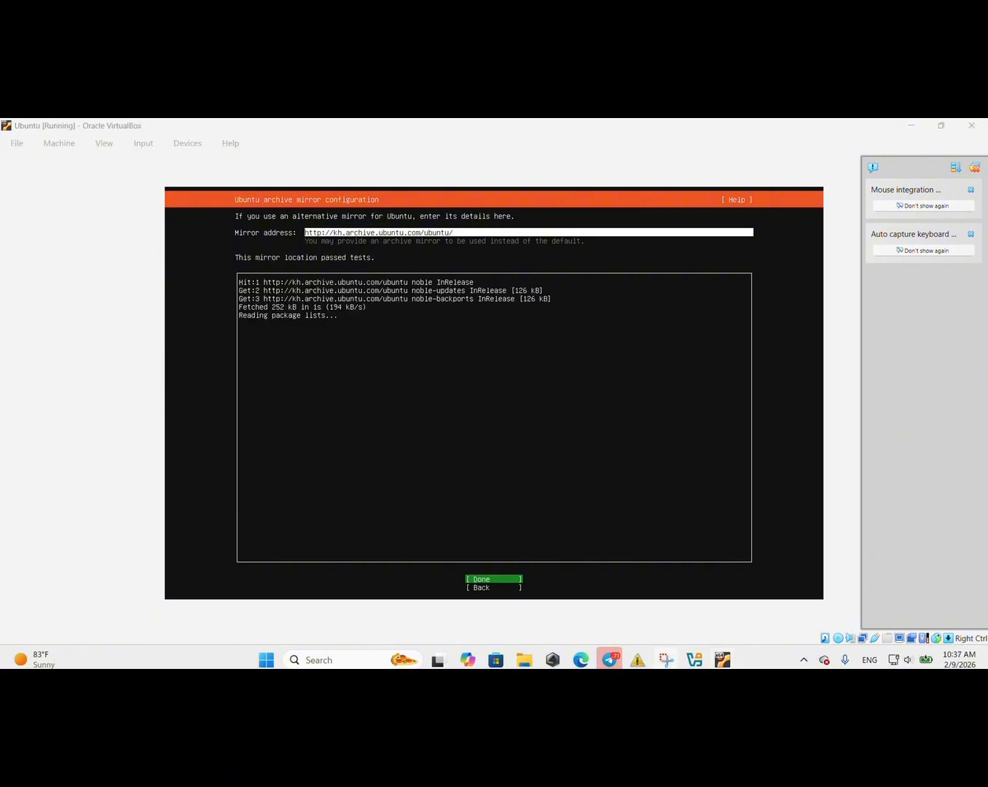
left_click(452, 350)
key("Return")
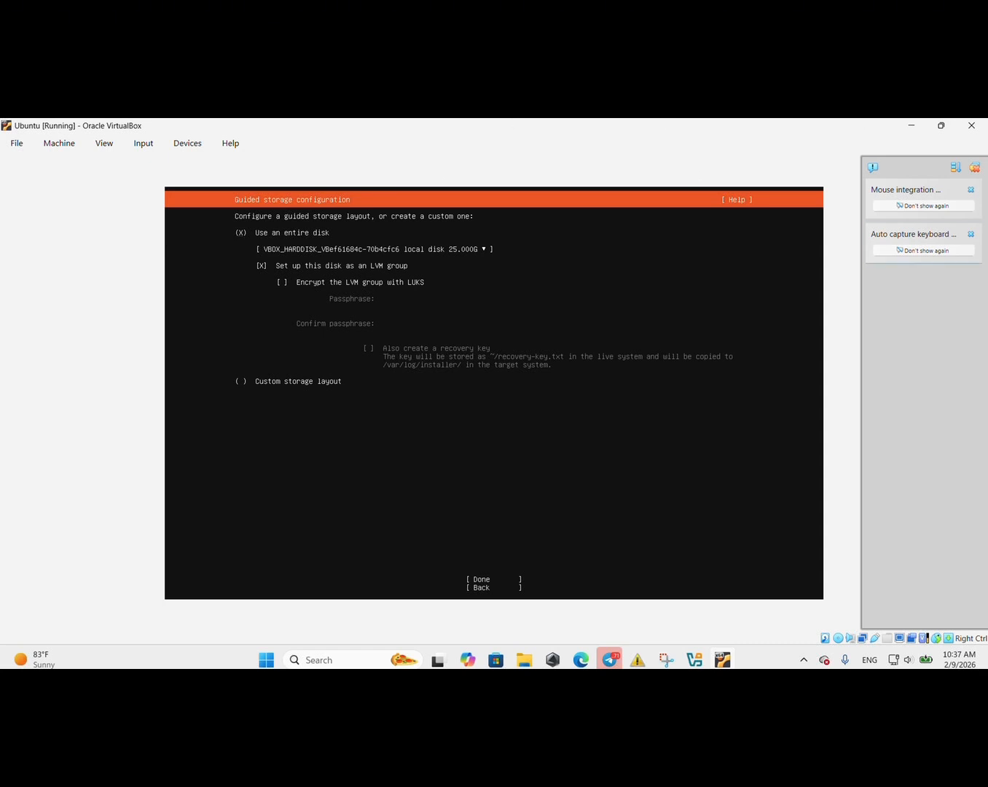
- Uncheck 'Set up this disk as an LVM group' and accept the guided entire-disk layout
left_click(424, 153)
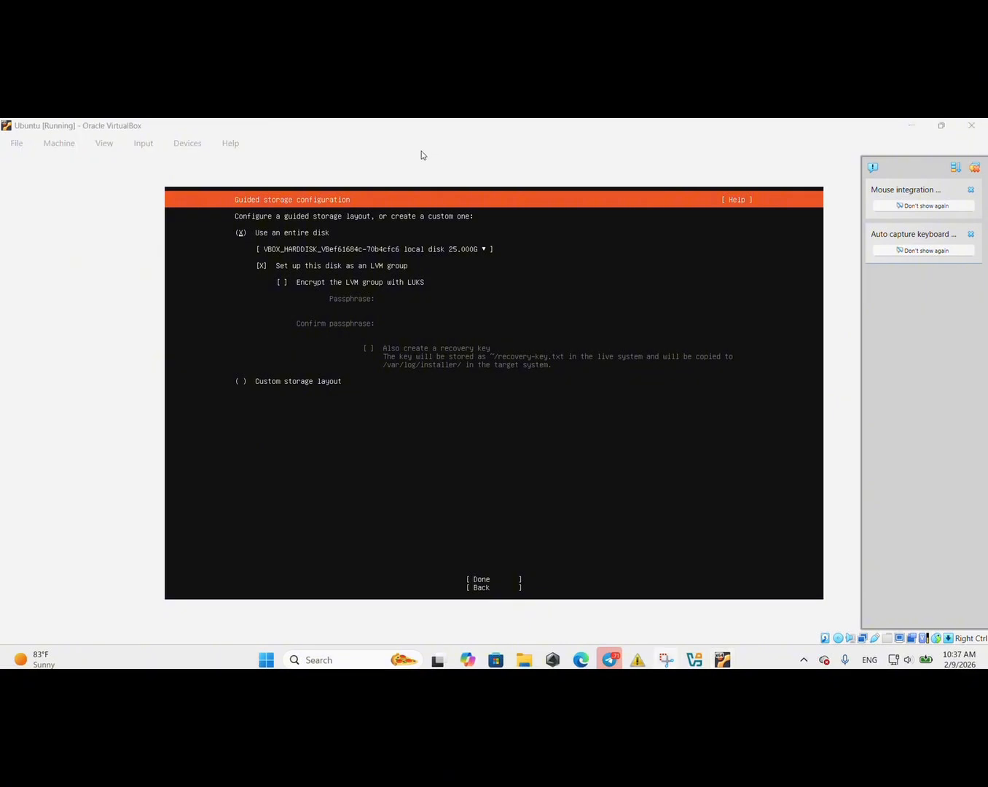
left_click(422, 155)
key("Tab")
key("Tab")
key("Tab")
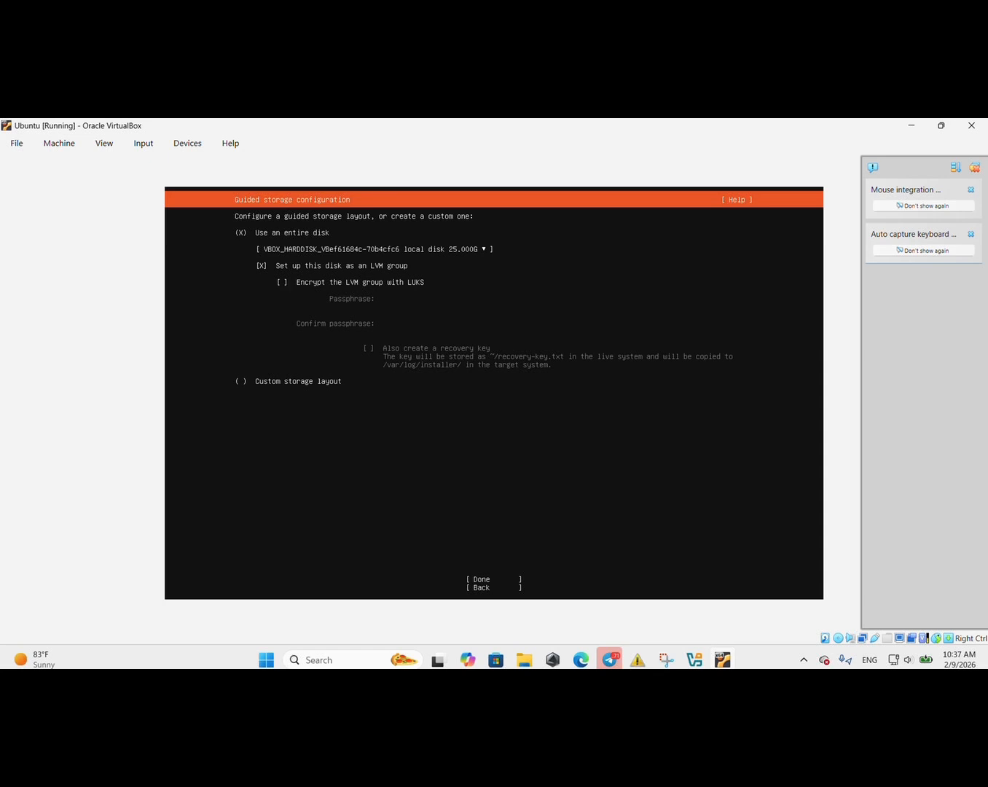
key("Up")
key("space")
key("Tab")
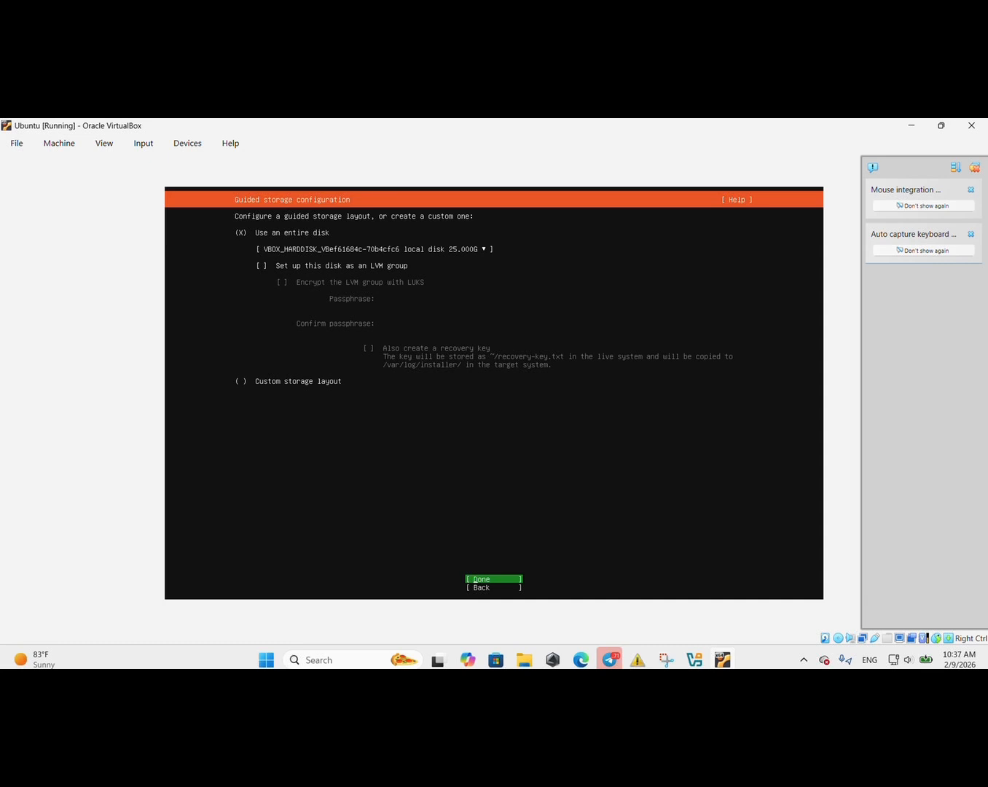
key("Return")
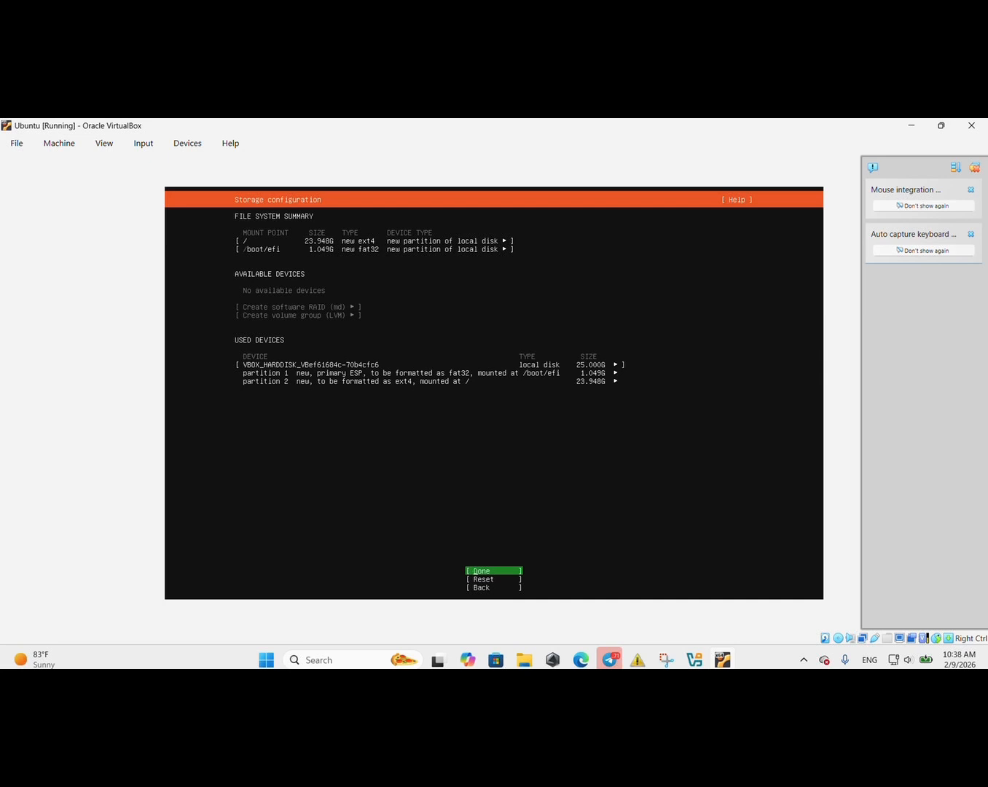
- Confirm the 23.948G ext4 root plus 1.049G EFI layout, continuing despite data loss
key("Return")
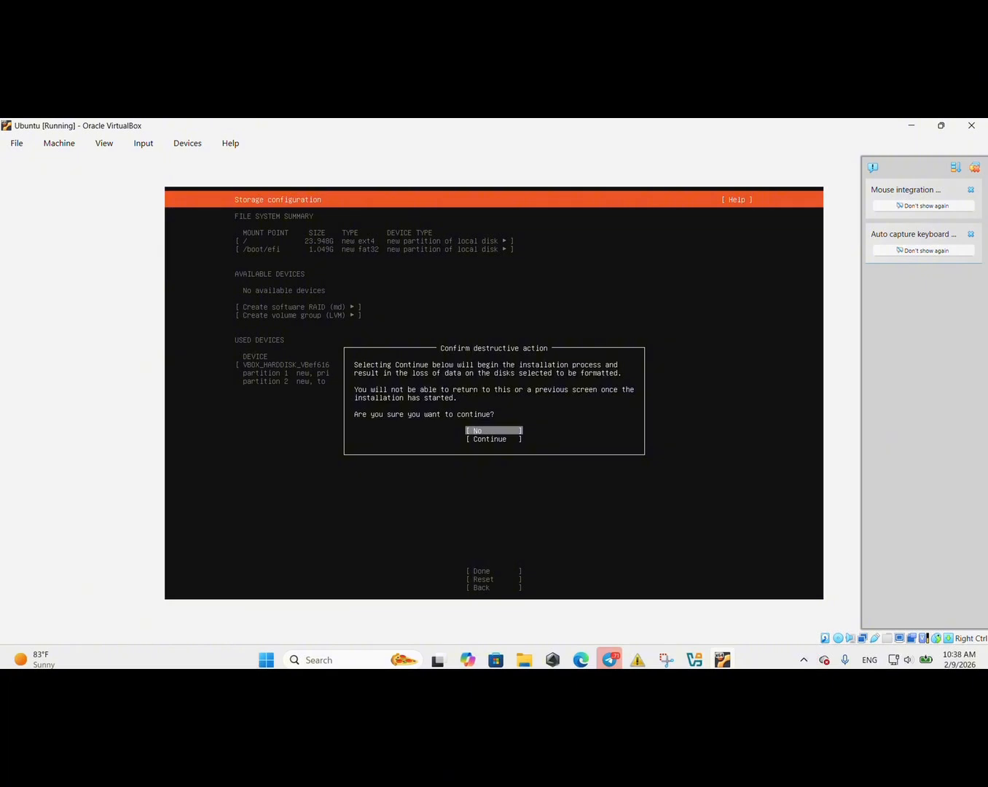
key("Down")
key("Return")
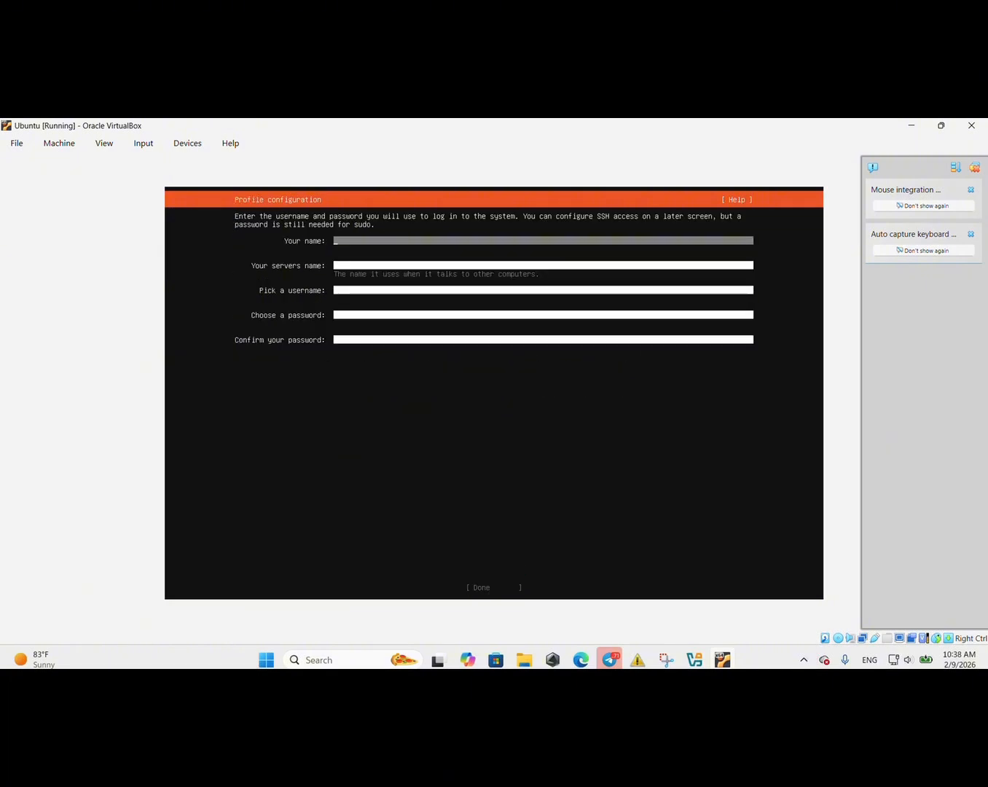
- Enter the user's full name, the server name and a username in the profile form
type("Sen Vannapha")
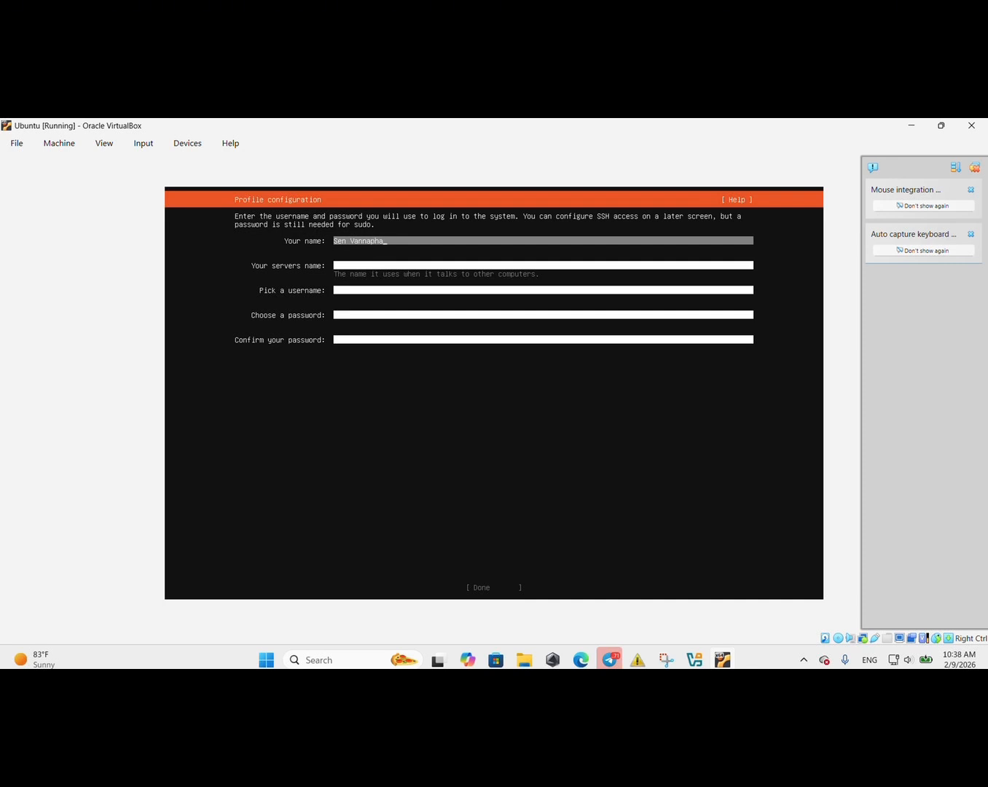
key("Tab")
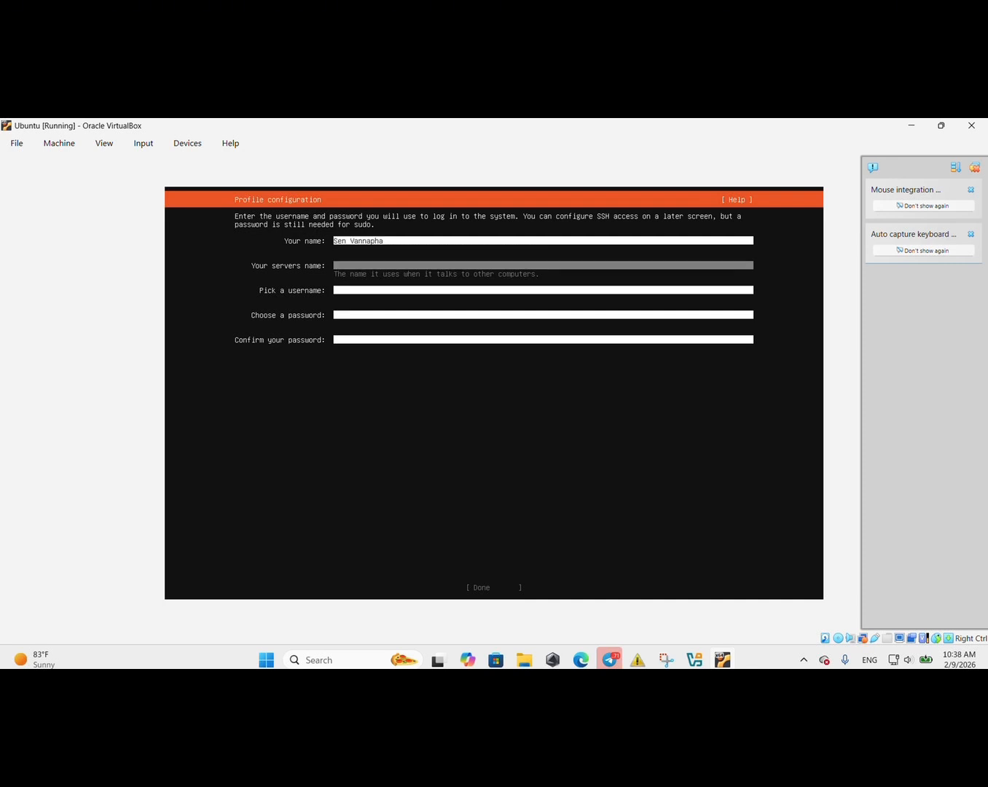
type("napha")
key("Tab")
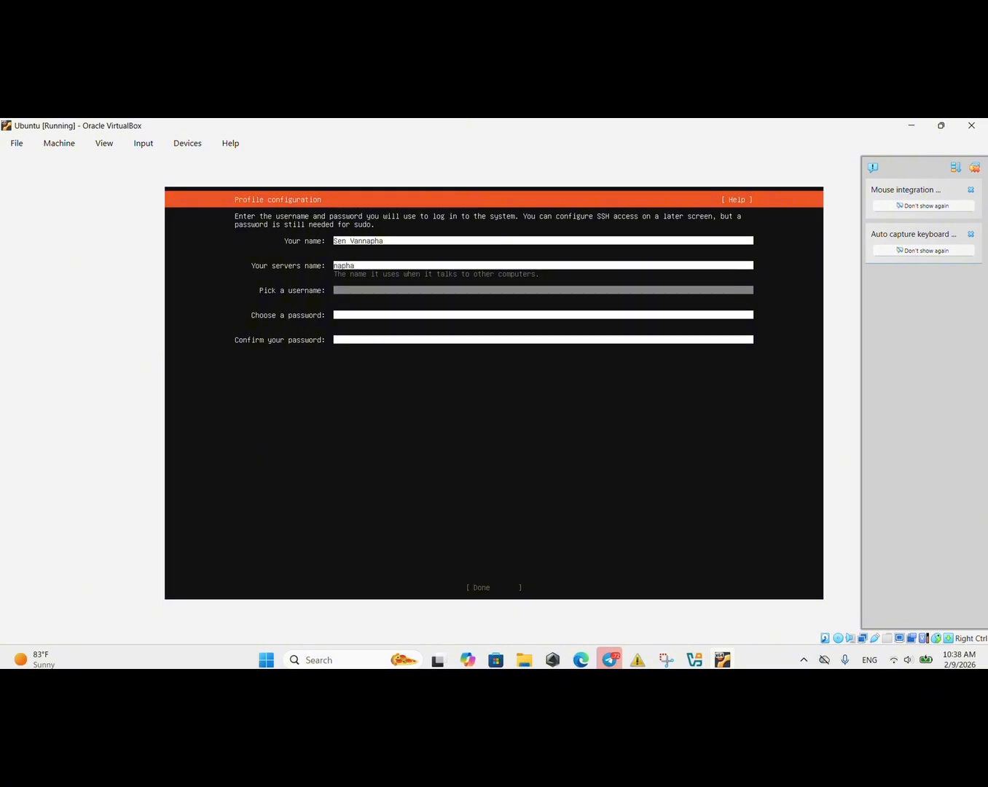
type("napha")
key("Tab")
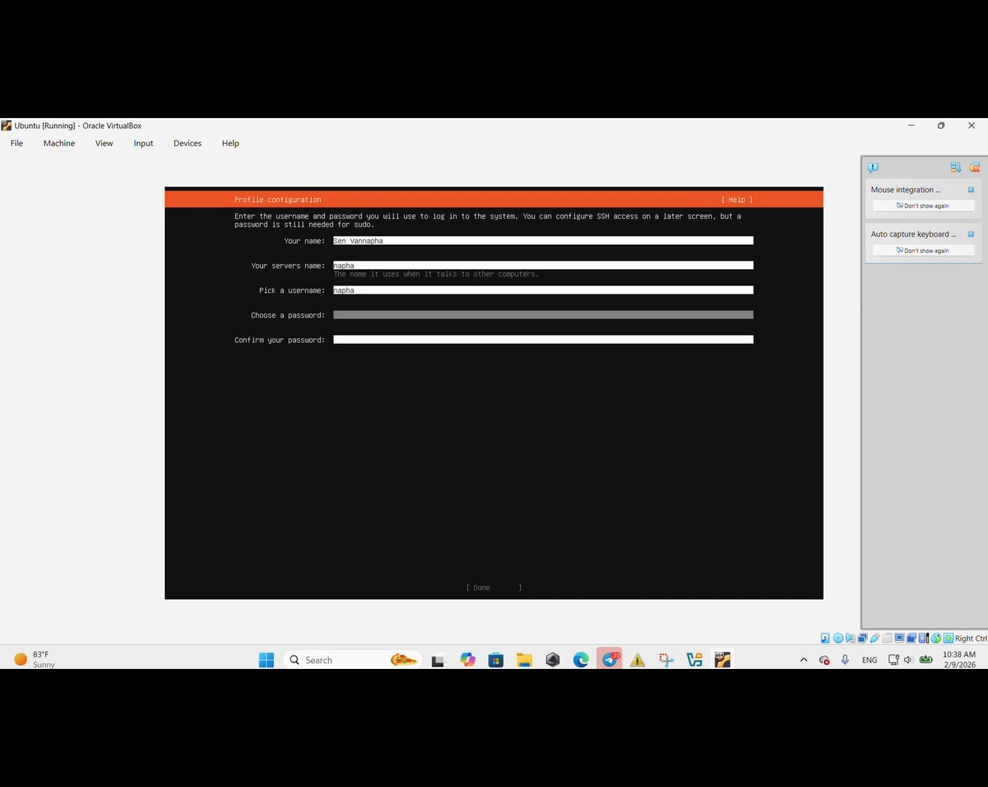
- Type the password, fix the confirmation to match it, and submit the profile
type("******")
key("Tab")
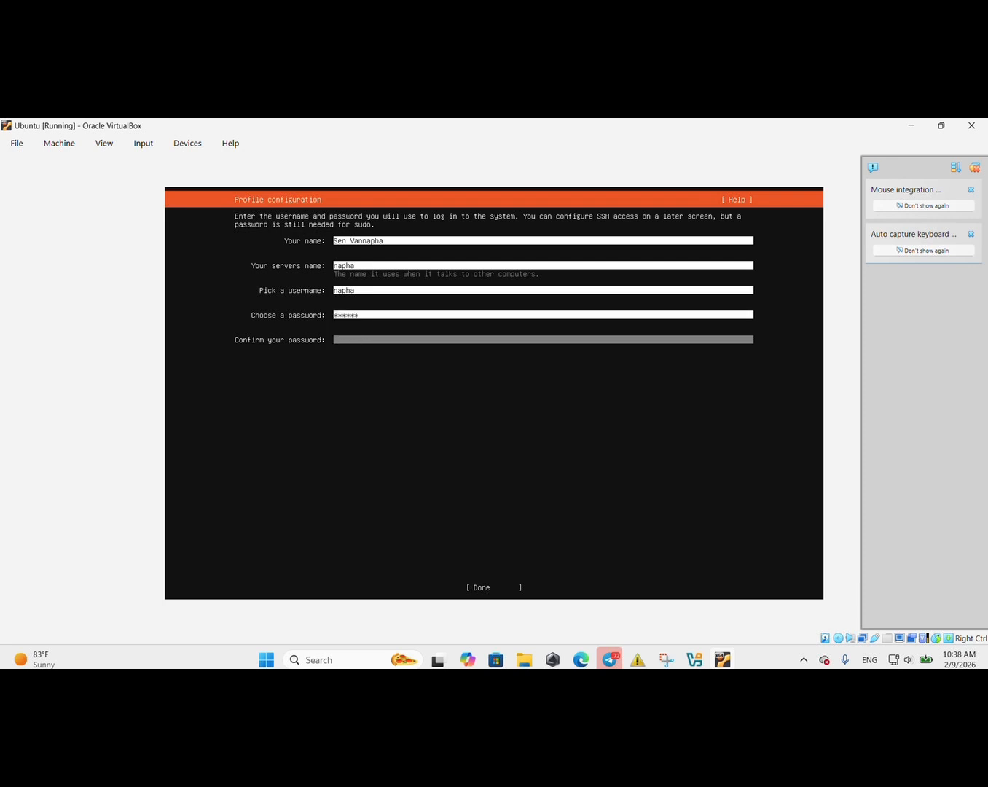
type("*****")
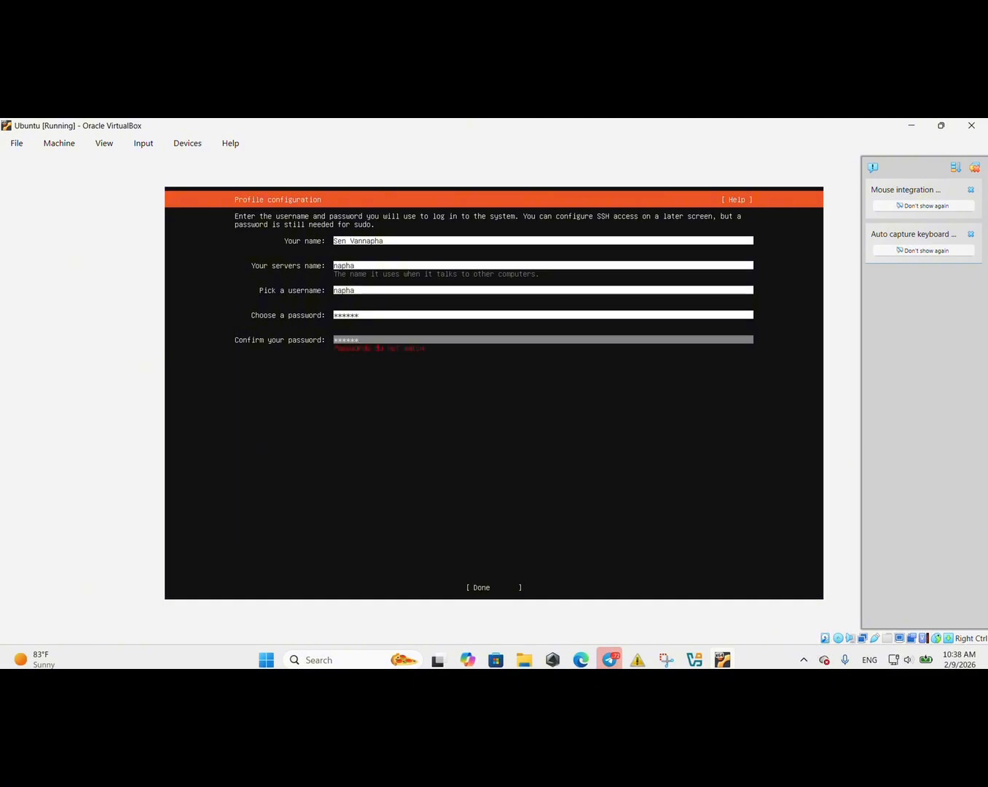
key("BackSpace")
key("BackSpace")
key("BackSpace")
key("BackSpace")
key("BackSpace")
key("BackSpace")
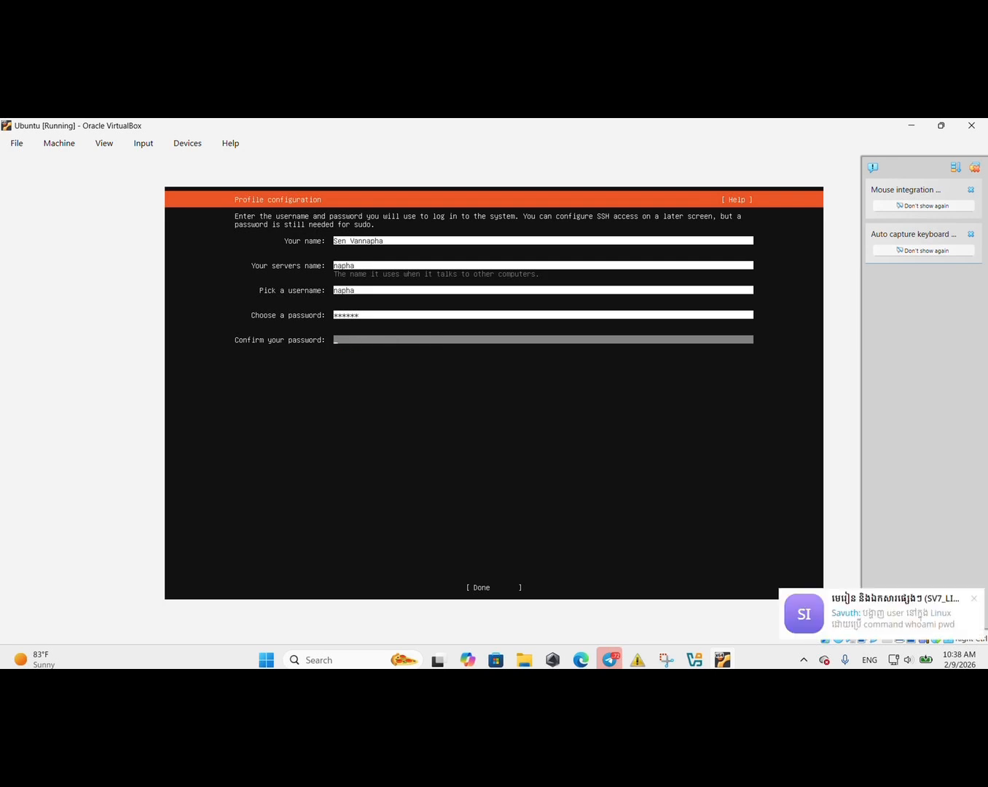
type("******")
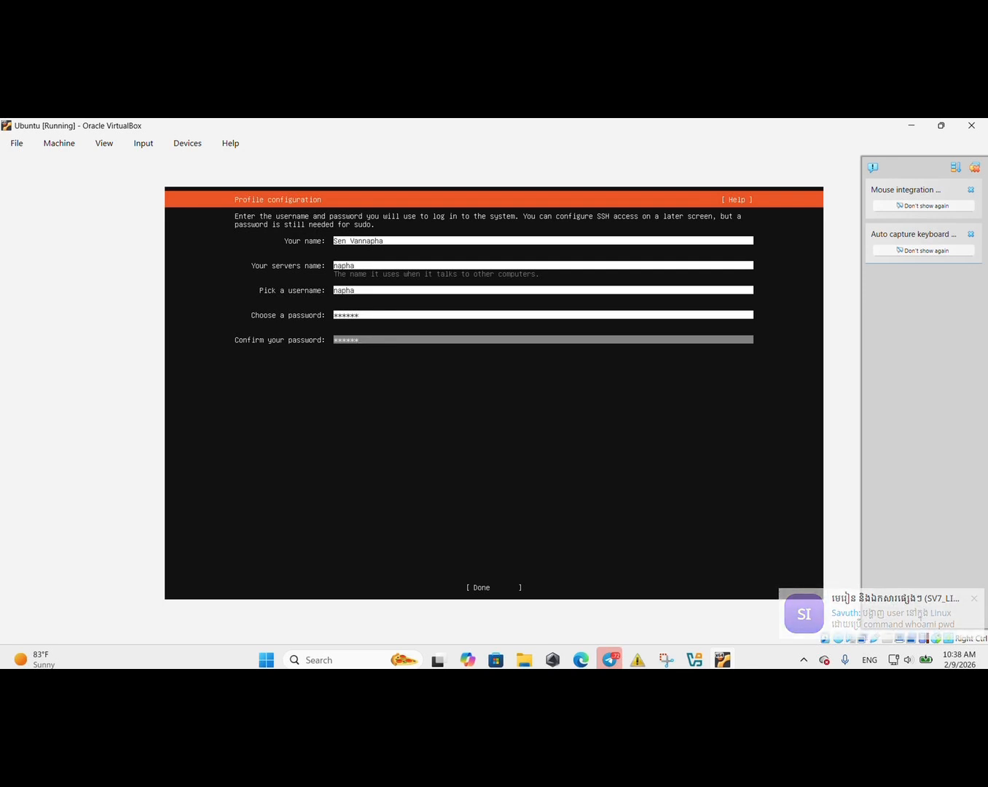
key("Tab")
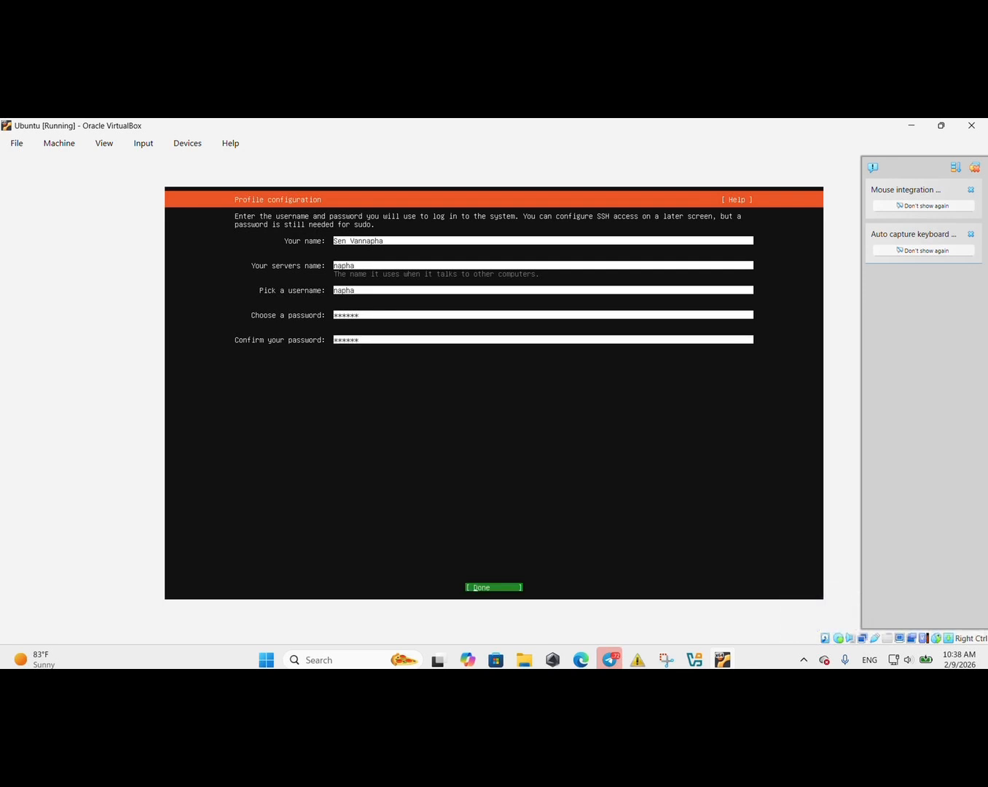
key("Return")
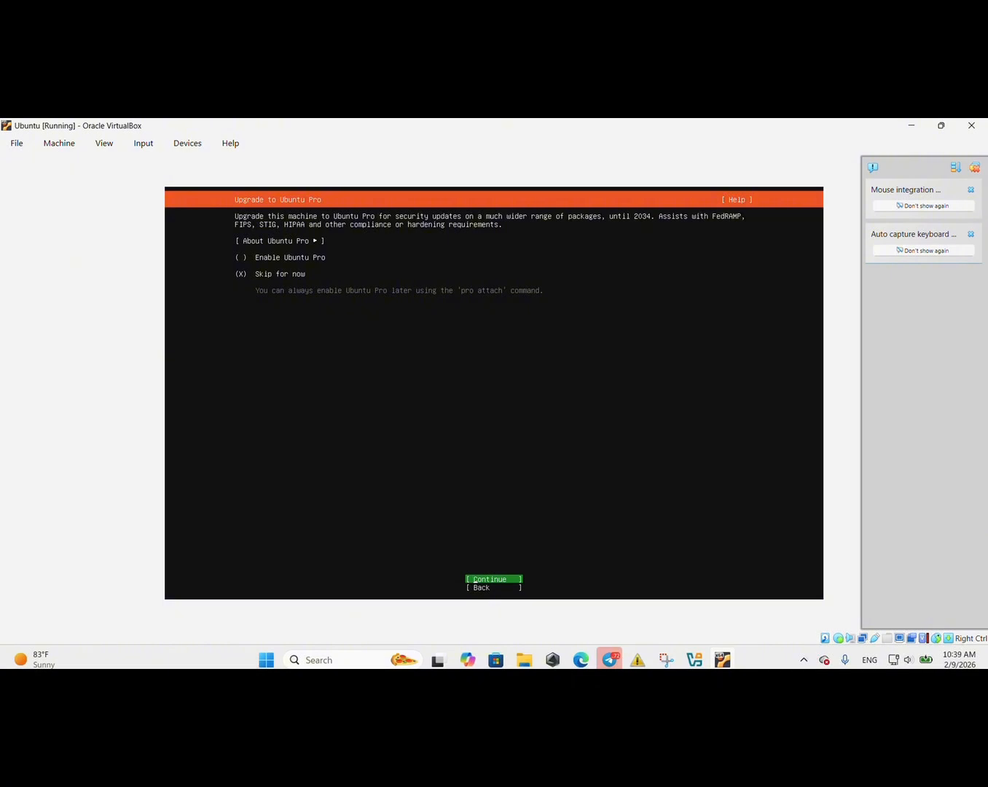
- Skip Ubuntu Pro for now and select Install OpenSSH server in the SSH settings
key("Return")
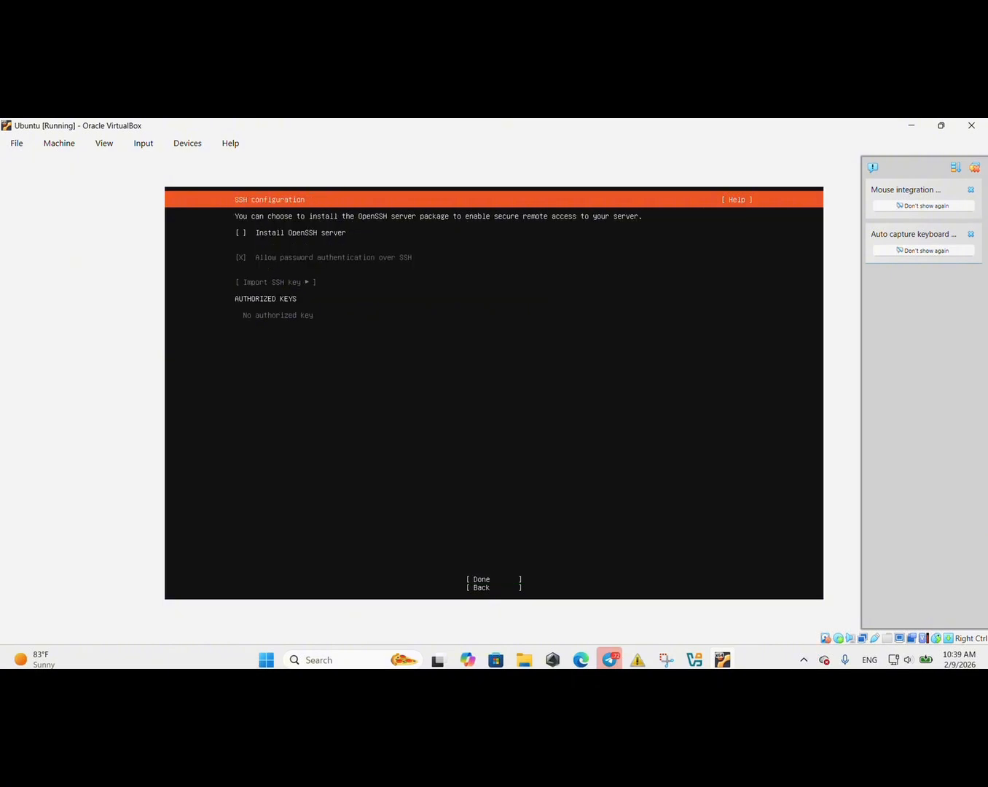
key("space")
key("Tab")
key("Tab")
key("Tab")
key("Up")
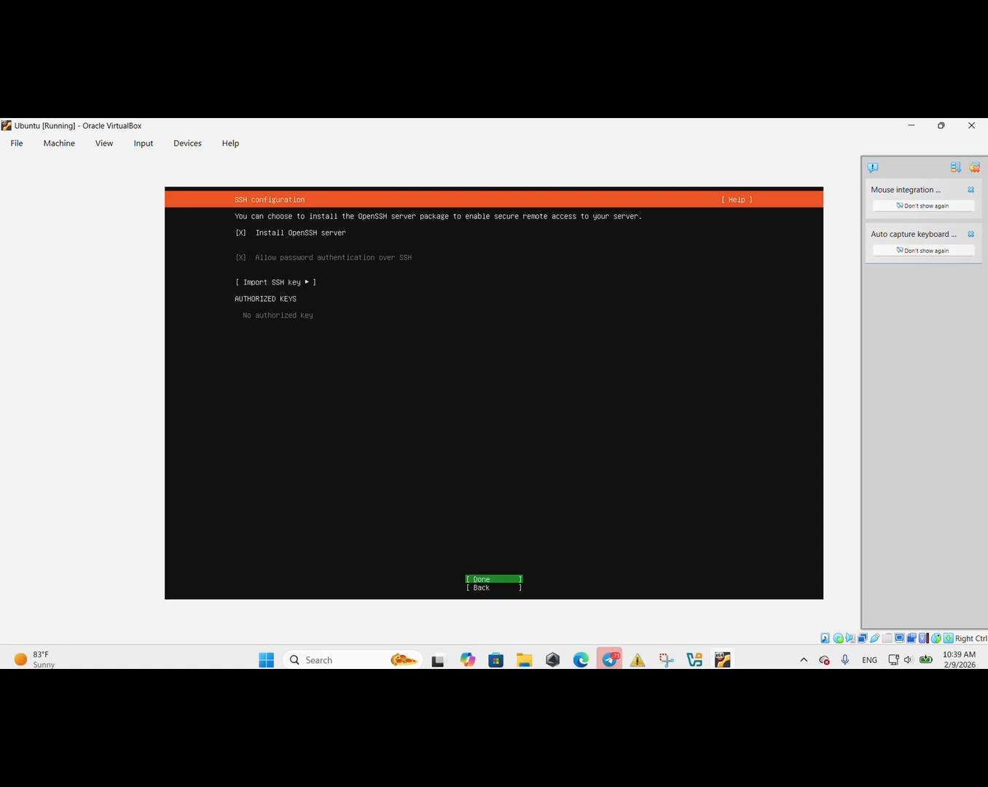
key("Return")
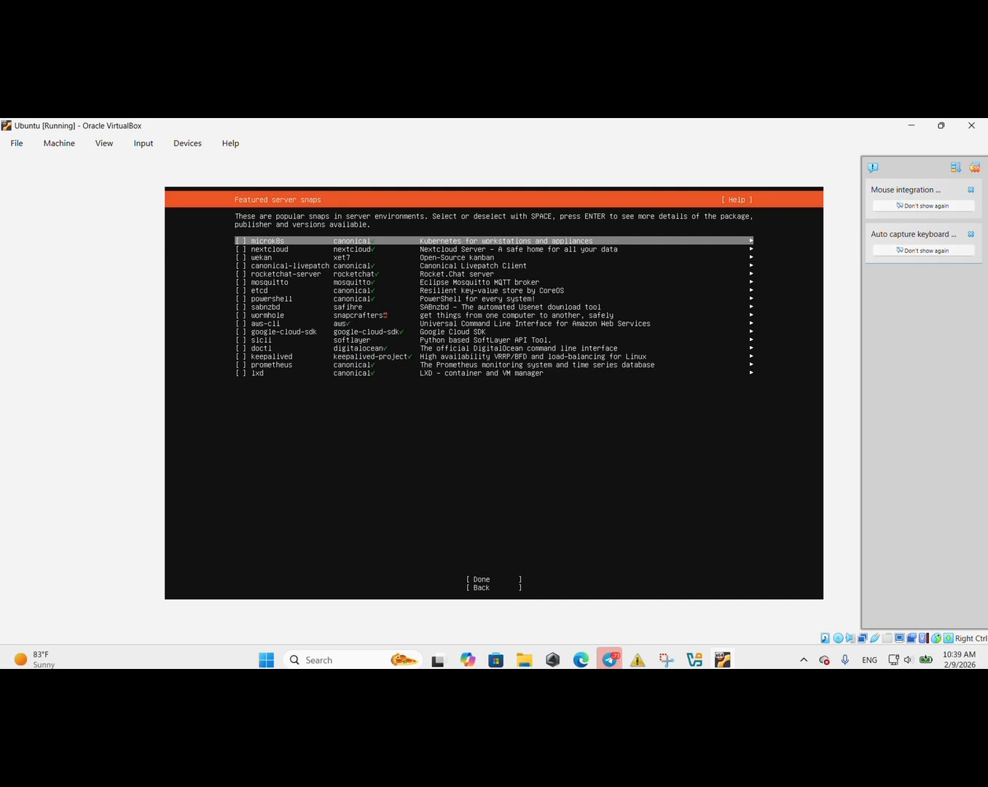
key("Down")
key("Down")
key("Down")
key("Down")
key("Down")
key("Down")
key("Down")
key("Down")
key("Down")
key("Down")
key("Down")
key("Down")
key("Down")
key("Down")
key("Down")
key("Down")
key("Down")
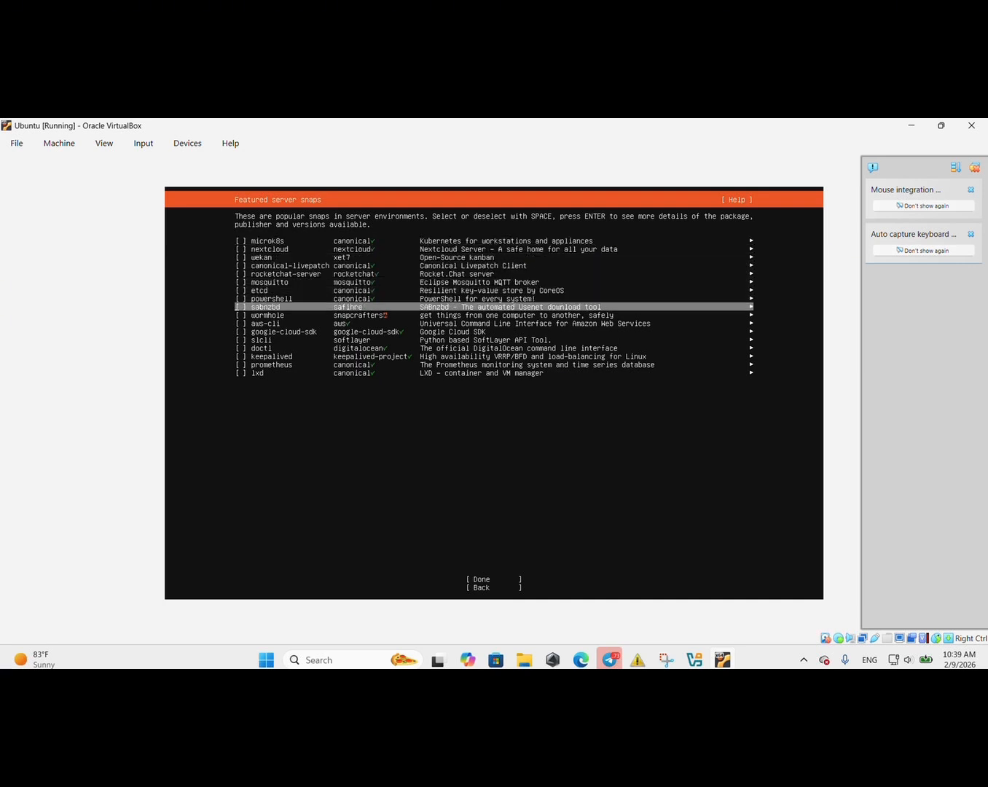
- Begin the installation with no featured server snaps selected and wait until it reports Installation complete
key("Return")
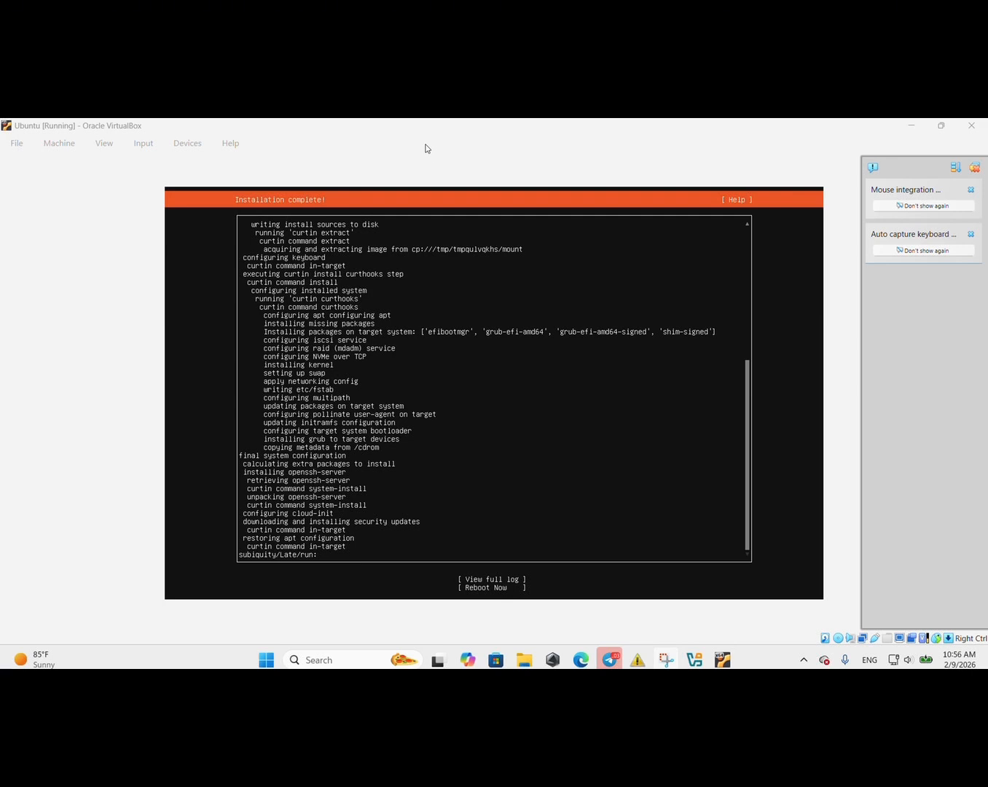
- Reboot into the installed Ubuntu 24.04.3 LTS, acknowledging the remove-installation-medium message
key("Tab")
key("Tab")
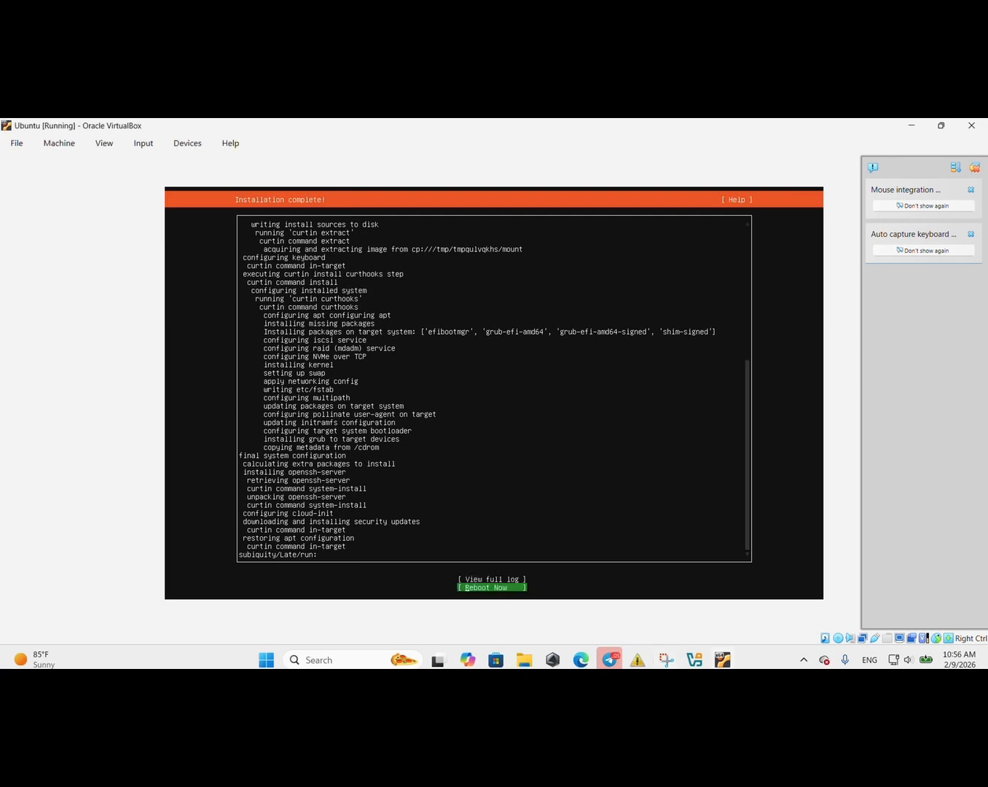
key("Return")
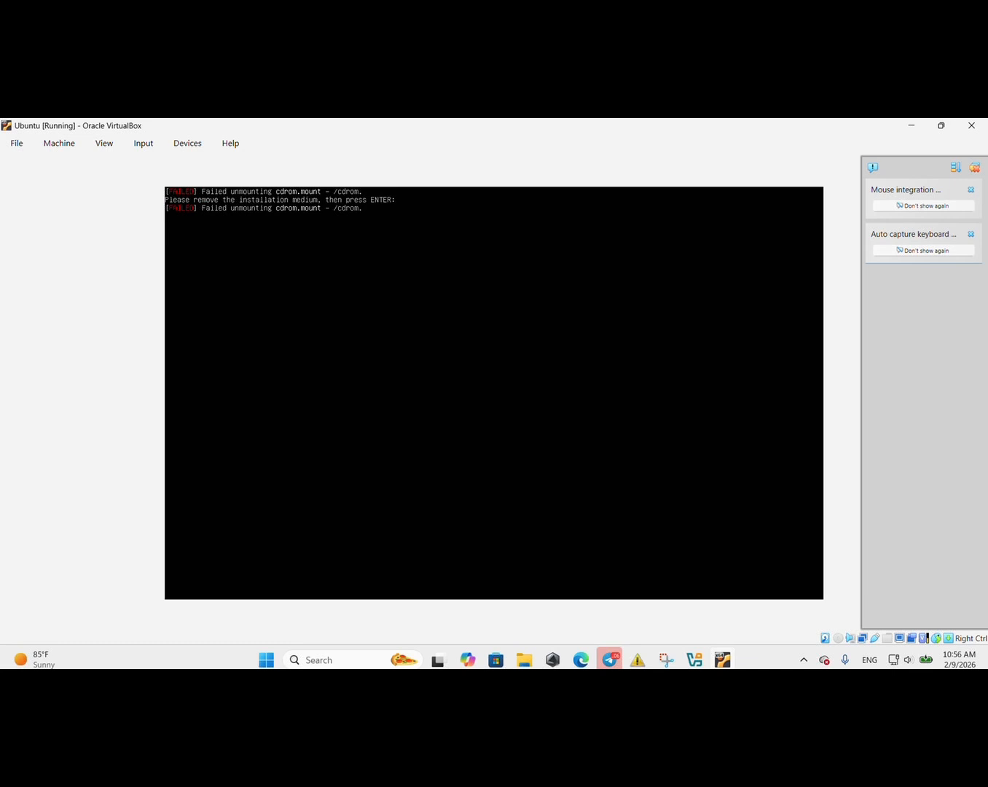
key("Return")
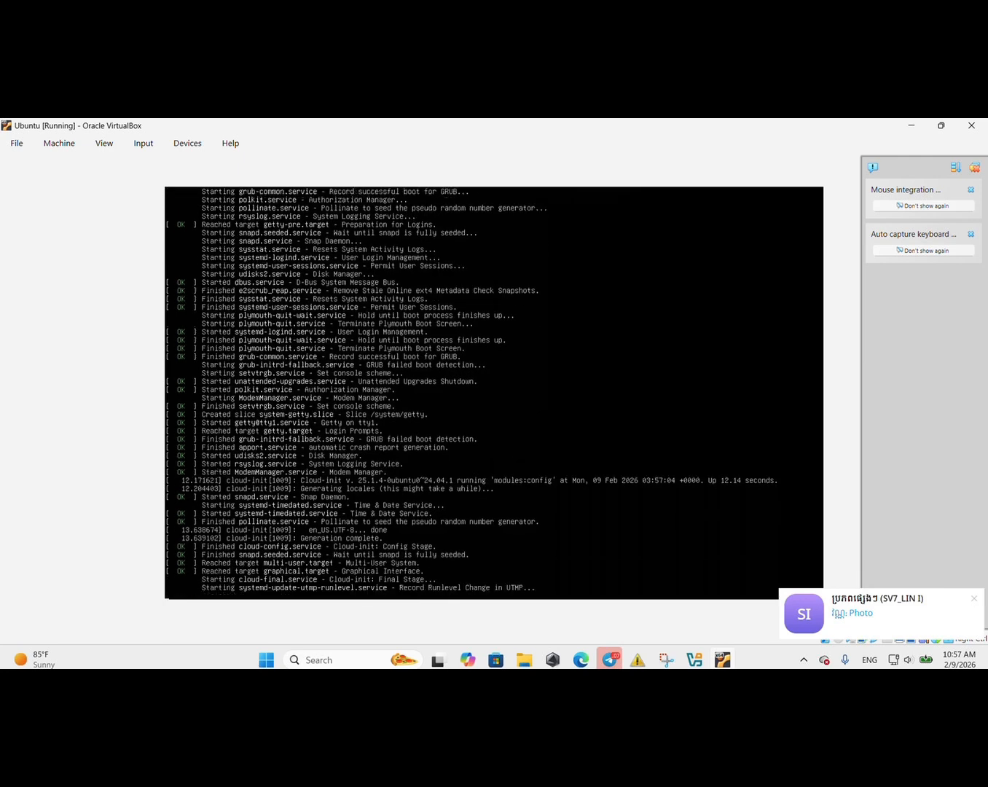
- Dismiss the chat notification and enter the user's login name at the console prompt
left_click(975, 598)
type("nap")
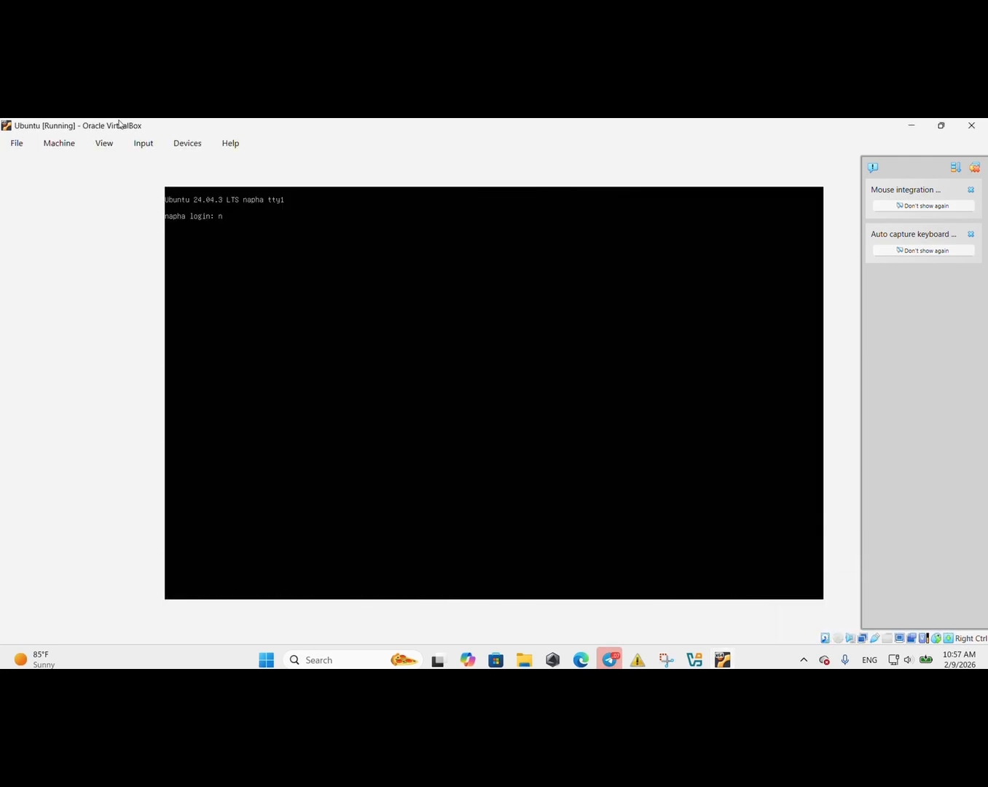
type("ha")
key("Return")
key("Return")
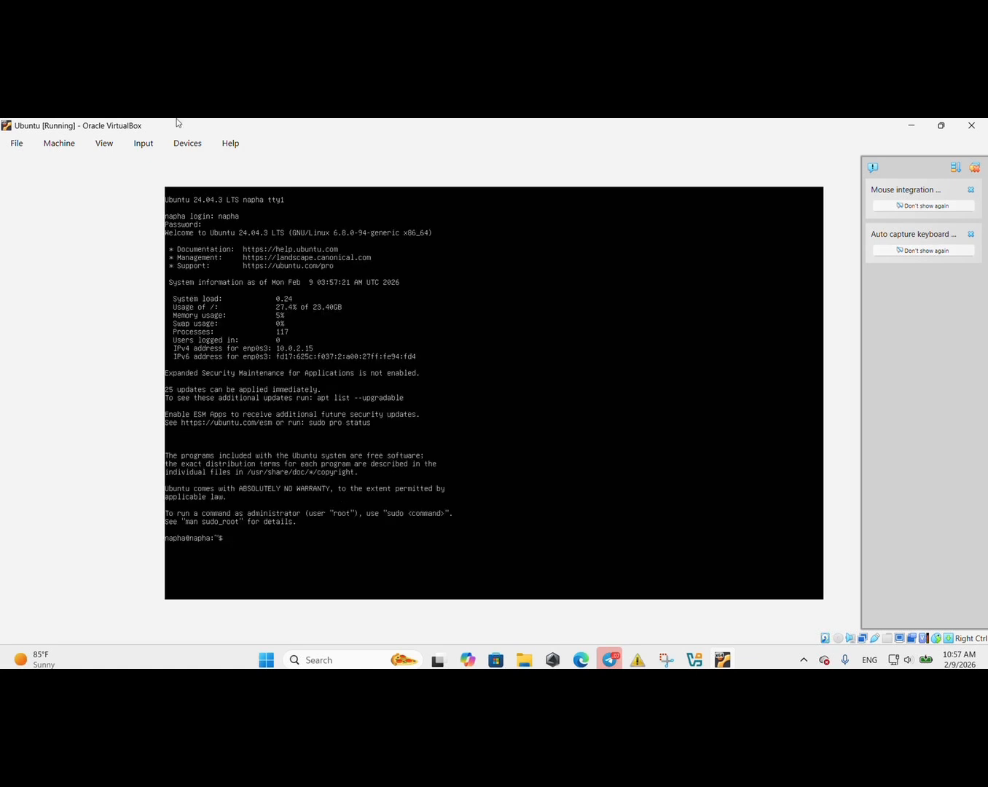
- Create /etc/cloud/cloud-init.disabled with sudo touch, correcting a typo in the file name
left_click(419, 140)
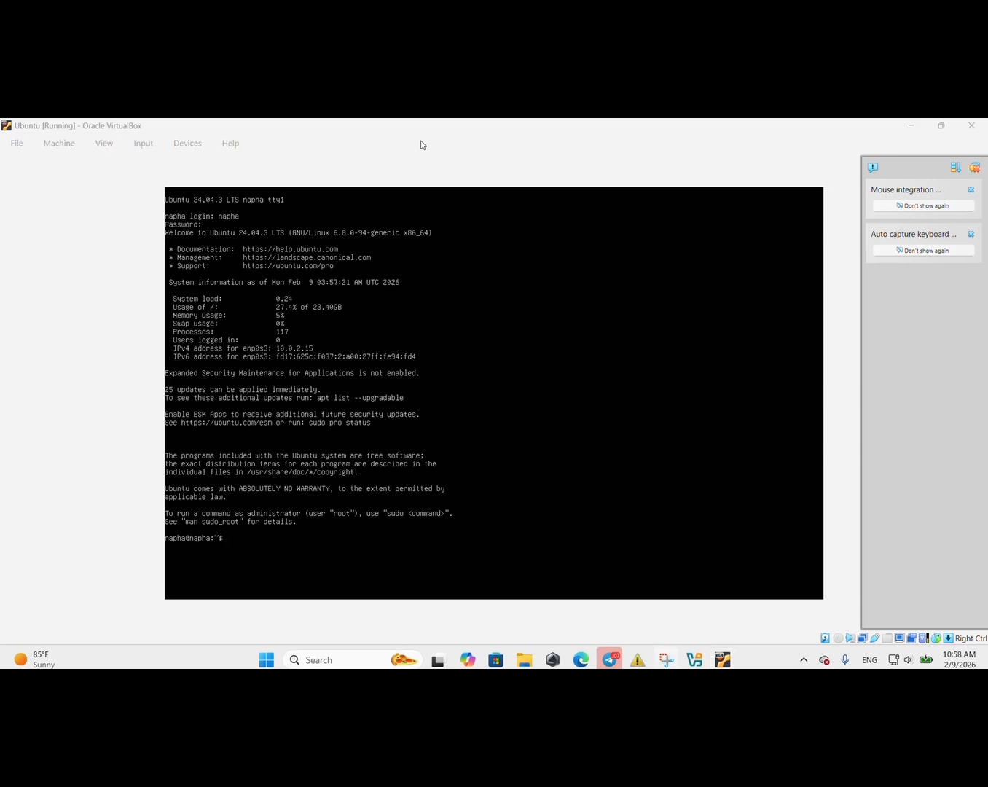
left_click(429, 349)
type("sudo")
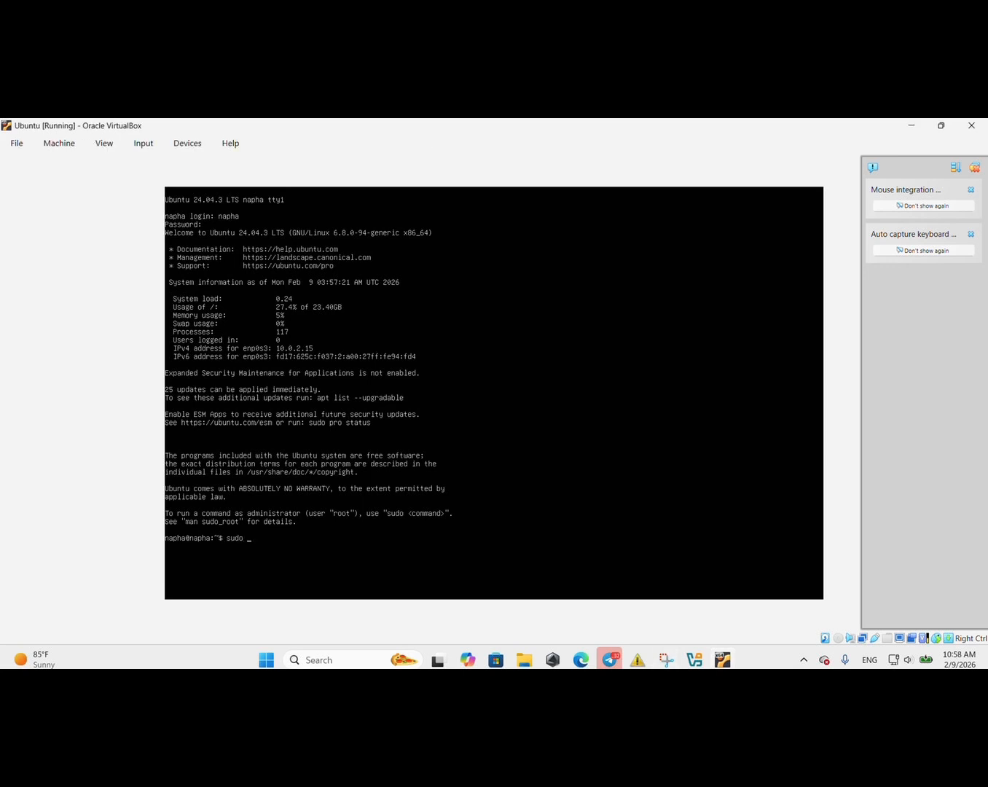
type(" touch /etc/cloud/cloud")
type("-init.disabed")
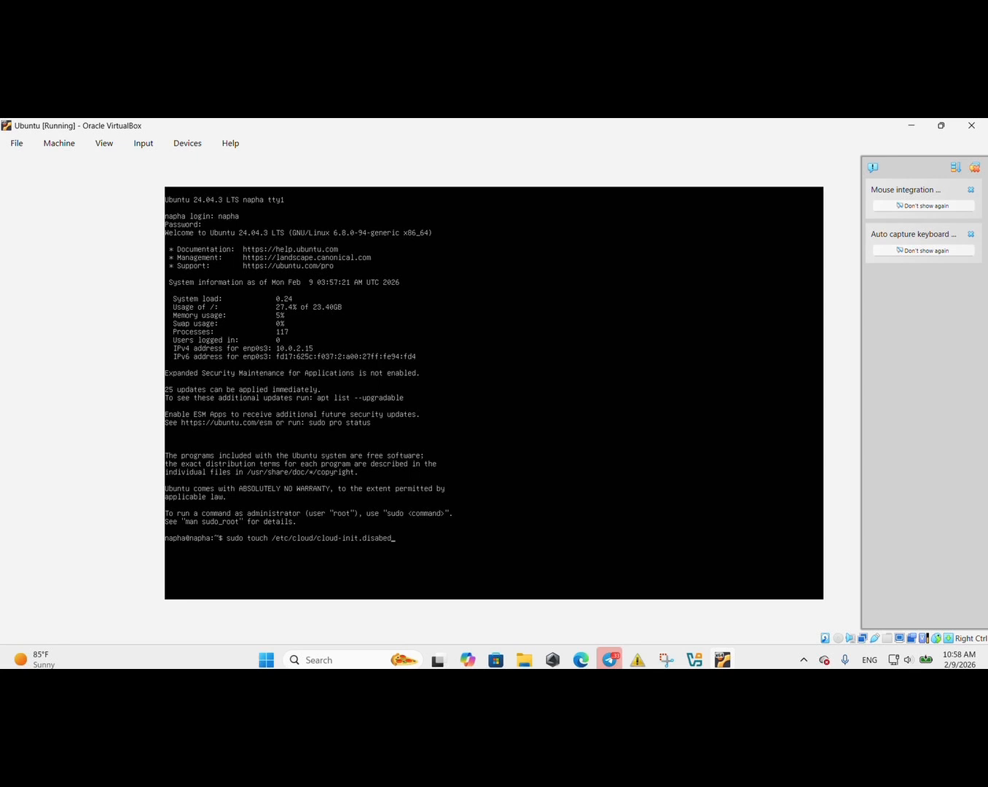
key("BackSpace")
key("BackSpace")
key("BackSpace")
type("bled")
key("Return")
key("Return")
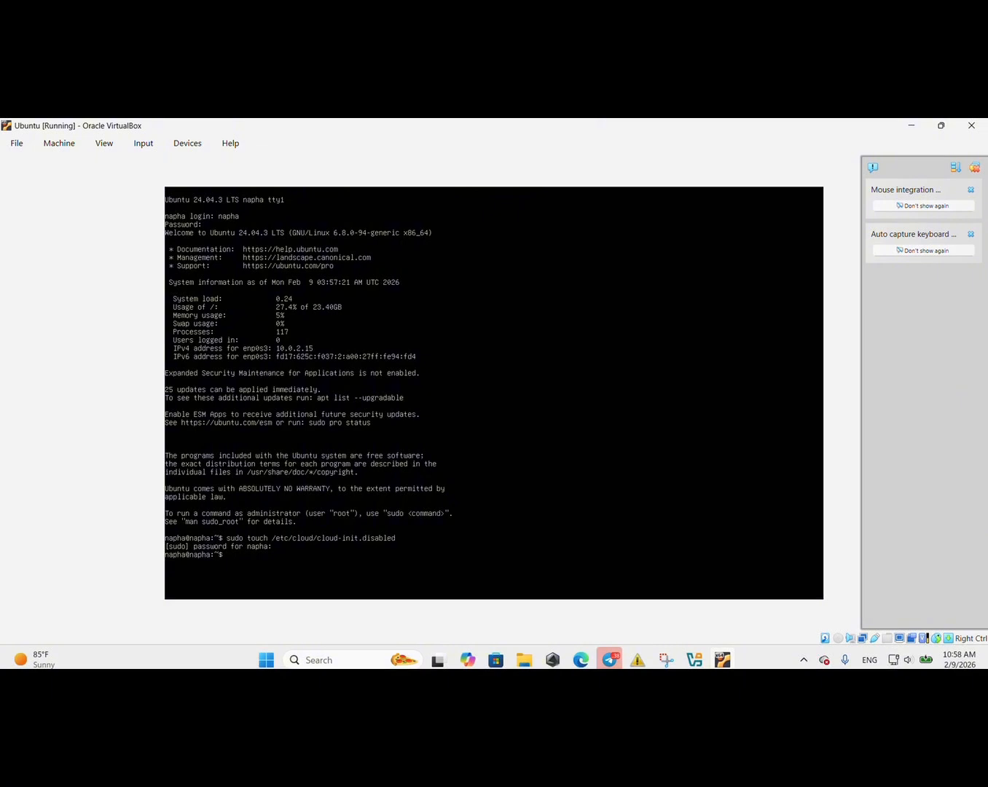
- Display /etc/cloud/cloud-init.disabled with cat to confirm it exists
type("cat /etc/cloud/cloud-init.")
type("disabled")
key("Return")
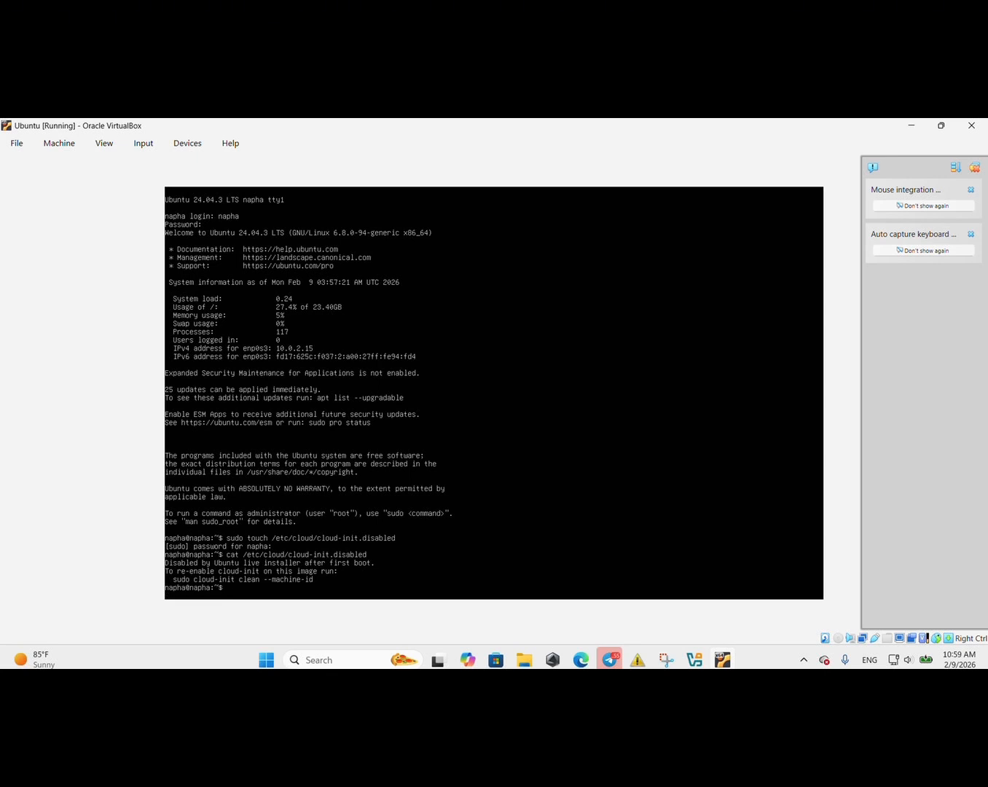
- Refresh package lists with sudo apt update, then run sudo apt upgrade -y
type("sudo apt update")
key("Return")
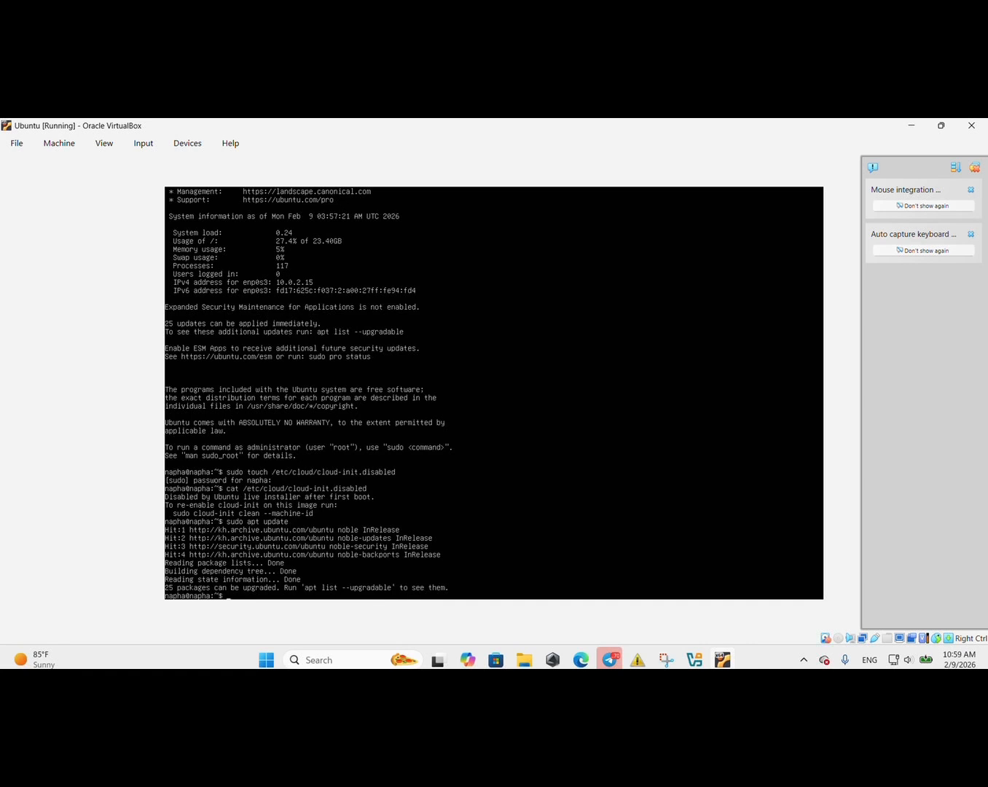
type("sudo apt upgrade -y")
key("Return")
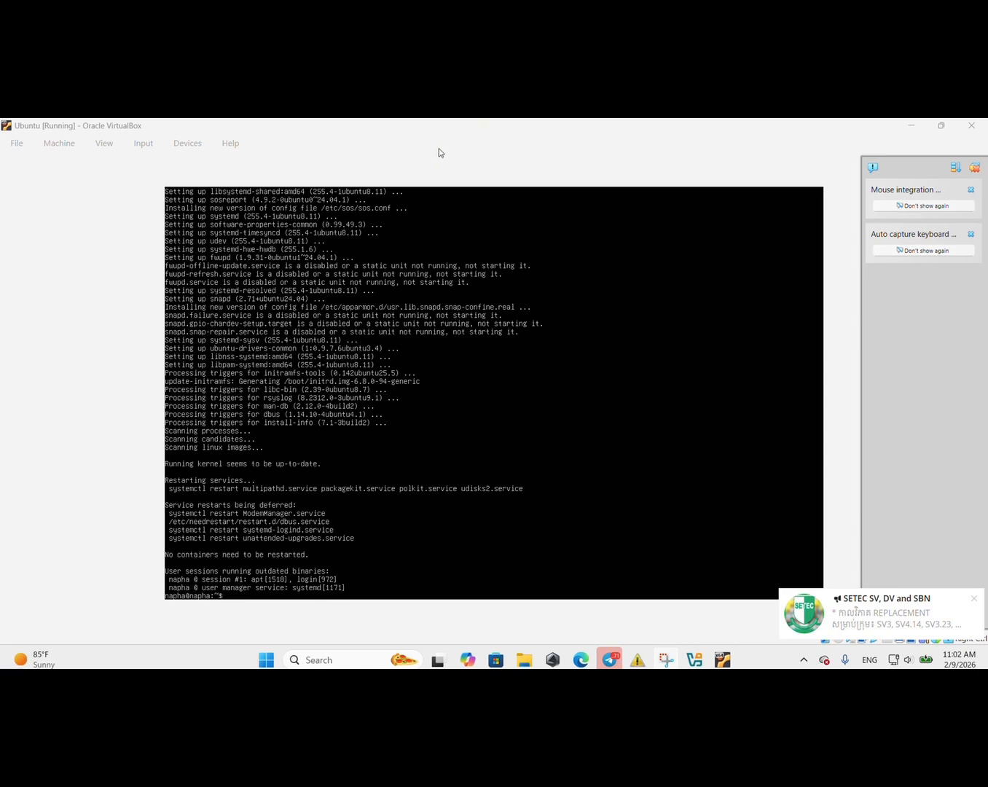
- Run the misspelled command 'whooami', which is rejected as not found
left_click(250, 606)
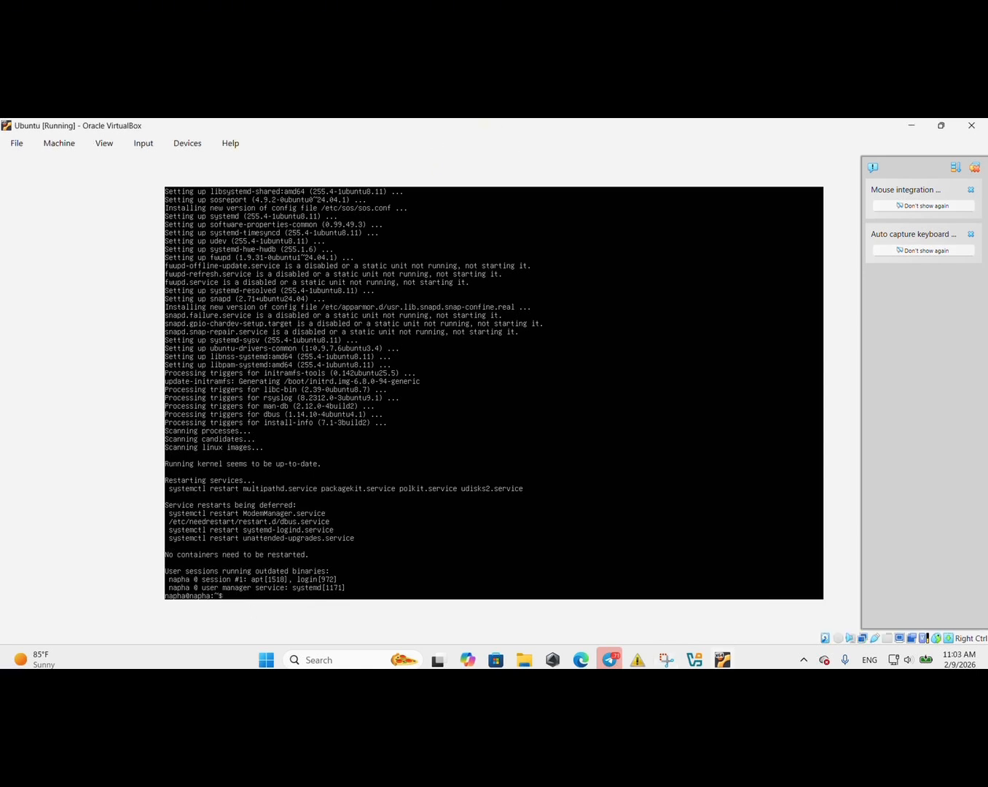
type("whooami")
key("Return")
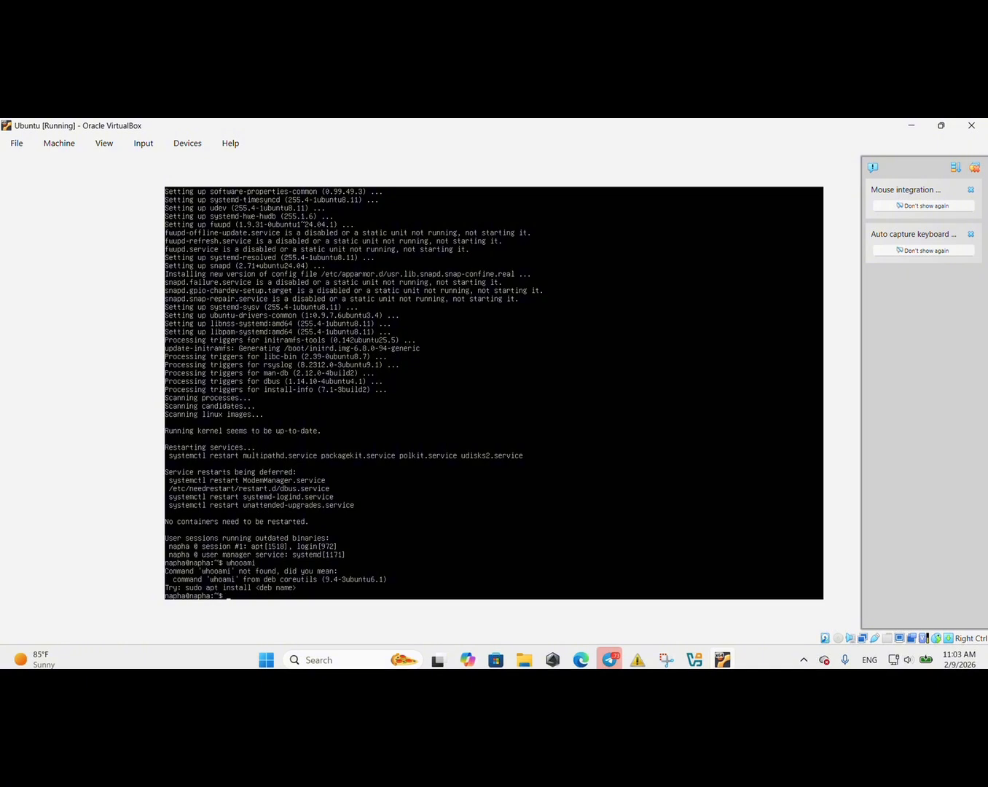
- Run pwd to print the current directory, the user's home folder
type("ped")
key("BackSpace")
key("BackSpace")
type("wd")
key("Return")
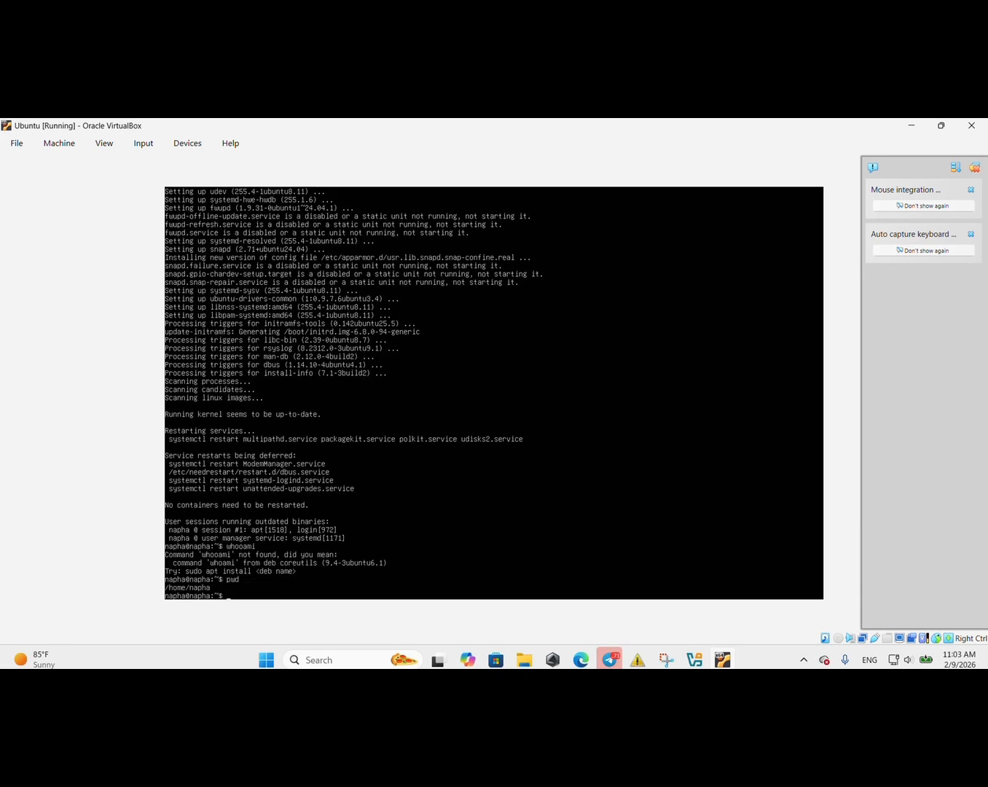